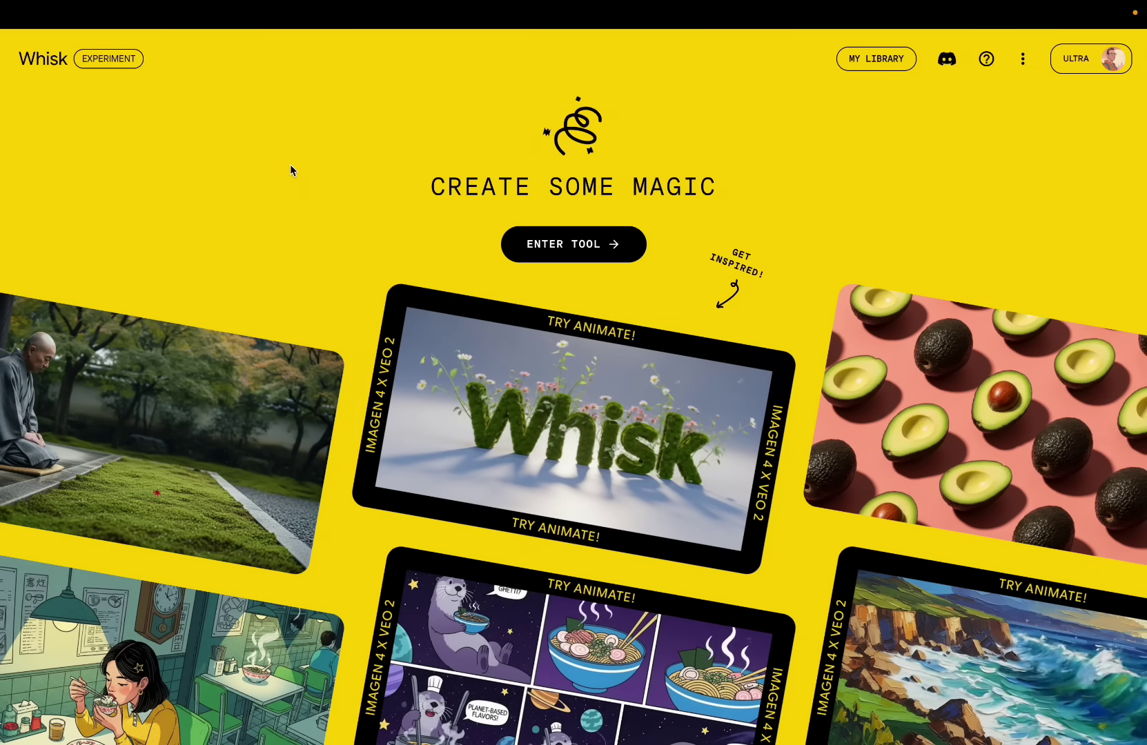
# Step: Generate a portrait photograph of a 77 year old armenian farmer with unkempt moppy hair, humanity, insatiable curiosity and sense of humor despite a life of struggle
pyautogui.click(569, 246)
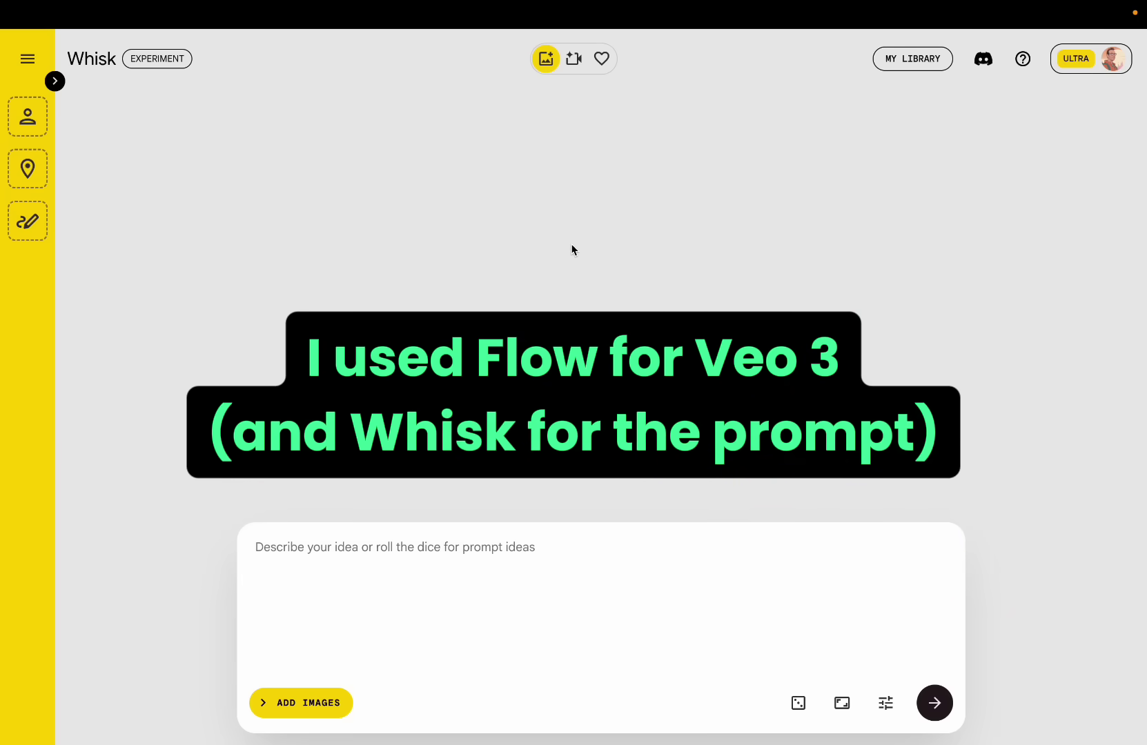
pyautogui.write('portrait photograph of a 77 year old armenian farmer with unkempt moppy hair who exudes a depth of humanity with an insatiable curiosity and sense of humor despite having lived a life of struggle on the fringe')
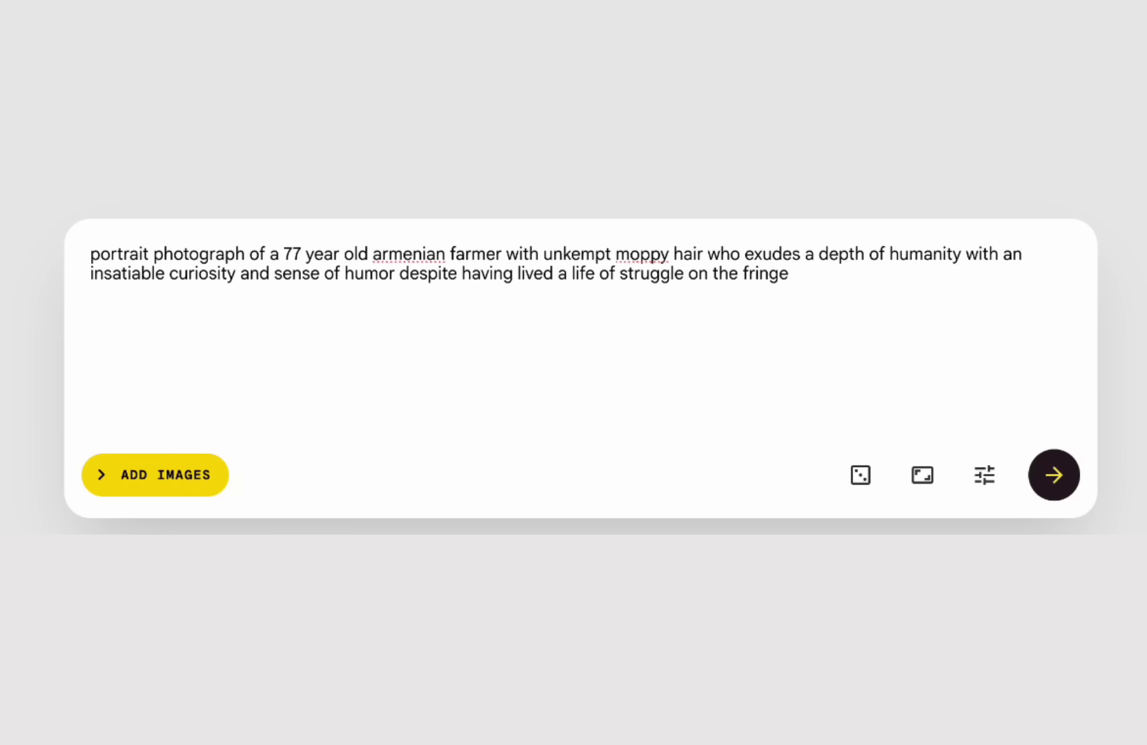
pyautogui.click(1053, 475)
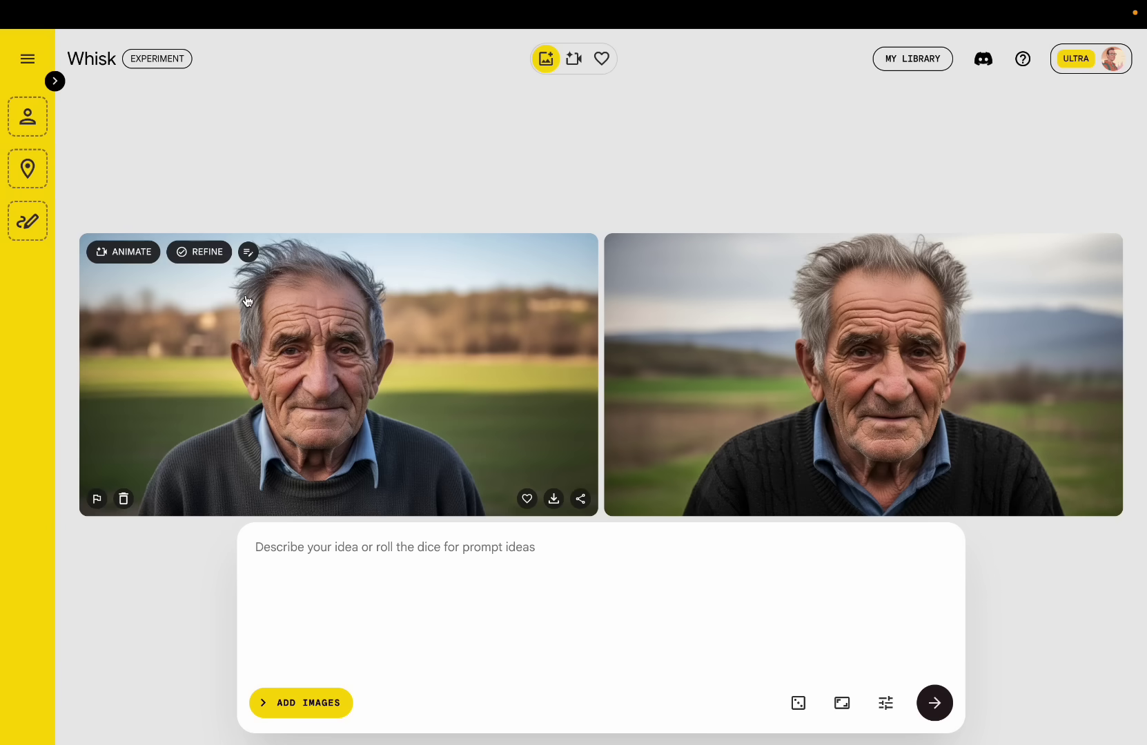
# Step: Add the first farmer portrait as the subject image, open its details and select the full generated description
pyautogui.click(56, 82)
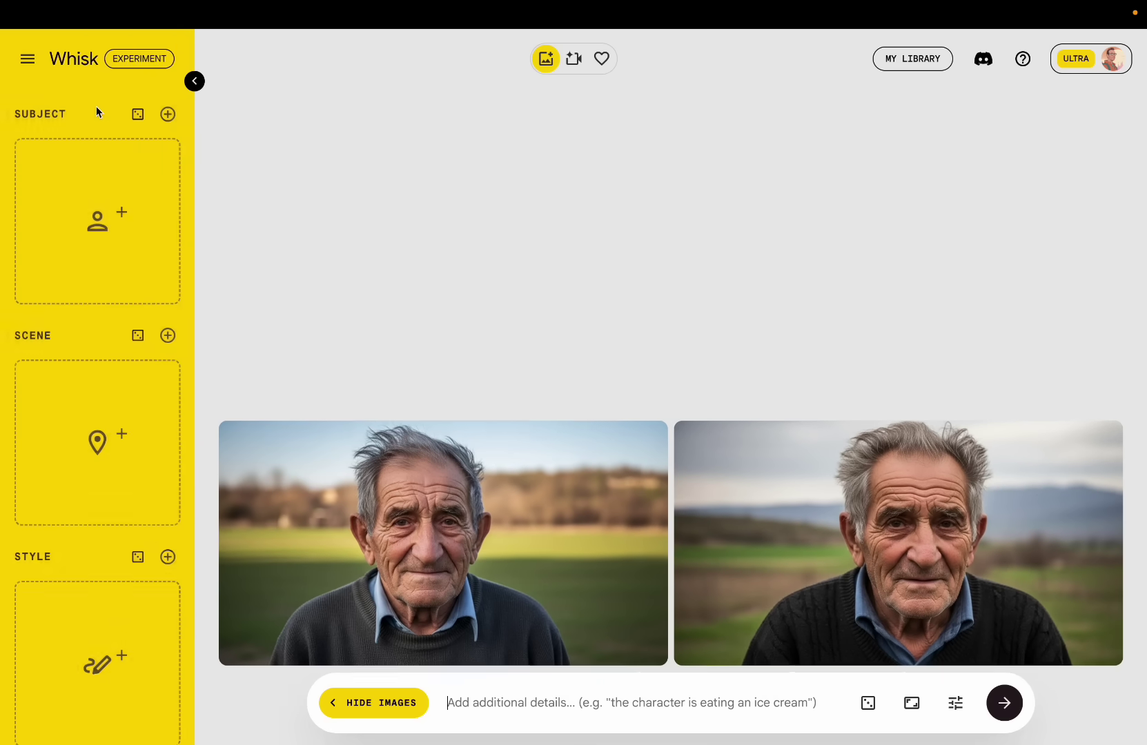
pyautogui.moveTo(297, 499)
pyautogui.moveTo(405, 524); pyautogui.dragTo(109, 200)
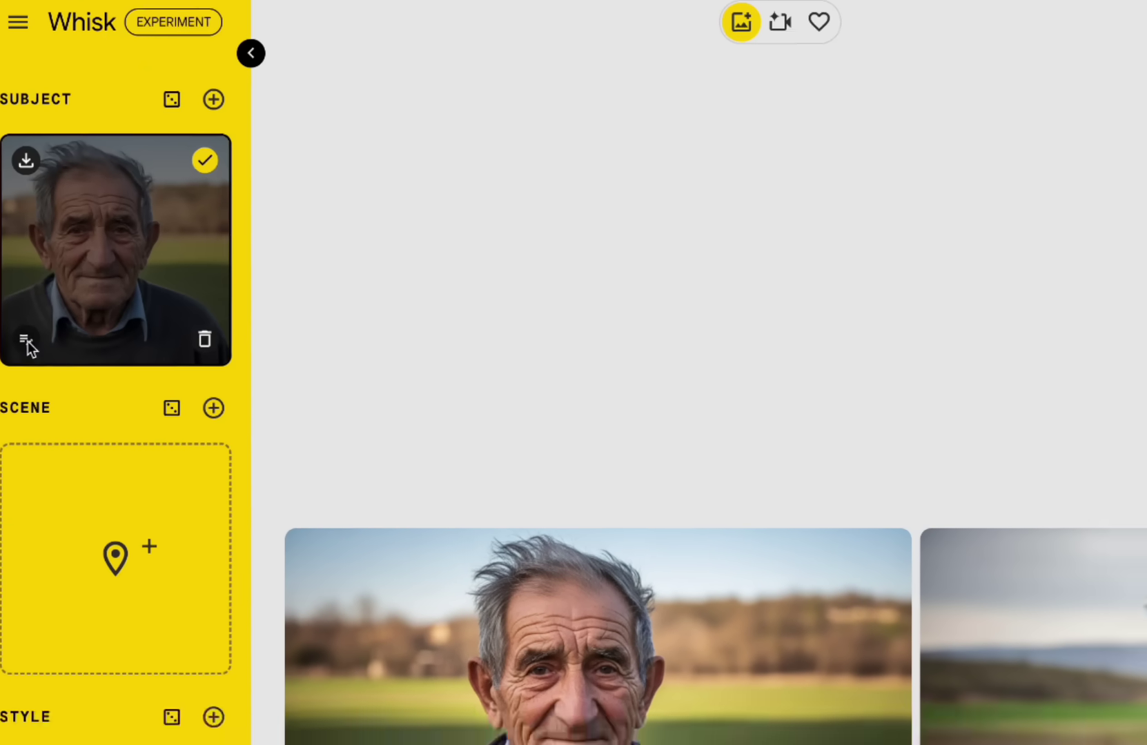
pyautogui.click(47, 370)
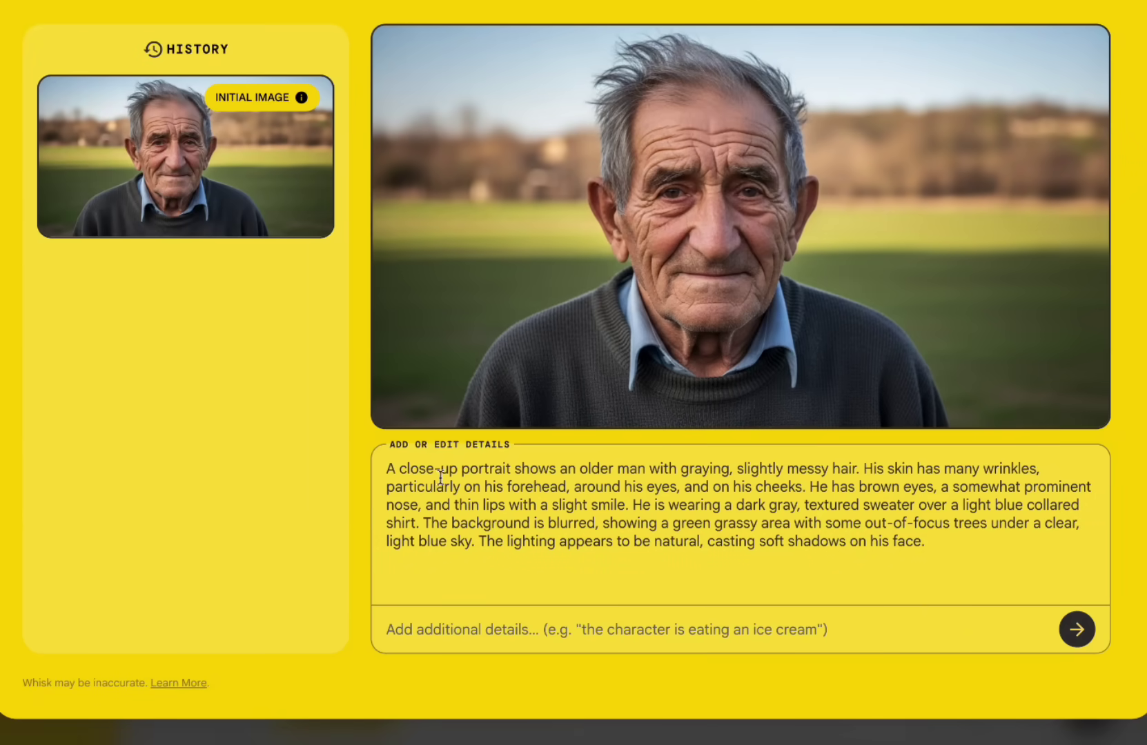
pyautogui.moveTo(395, 467); pyautogui.dragTo(946, 548)
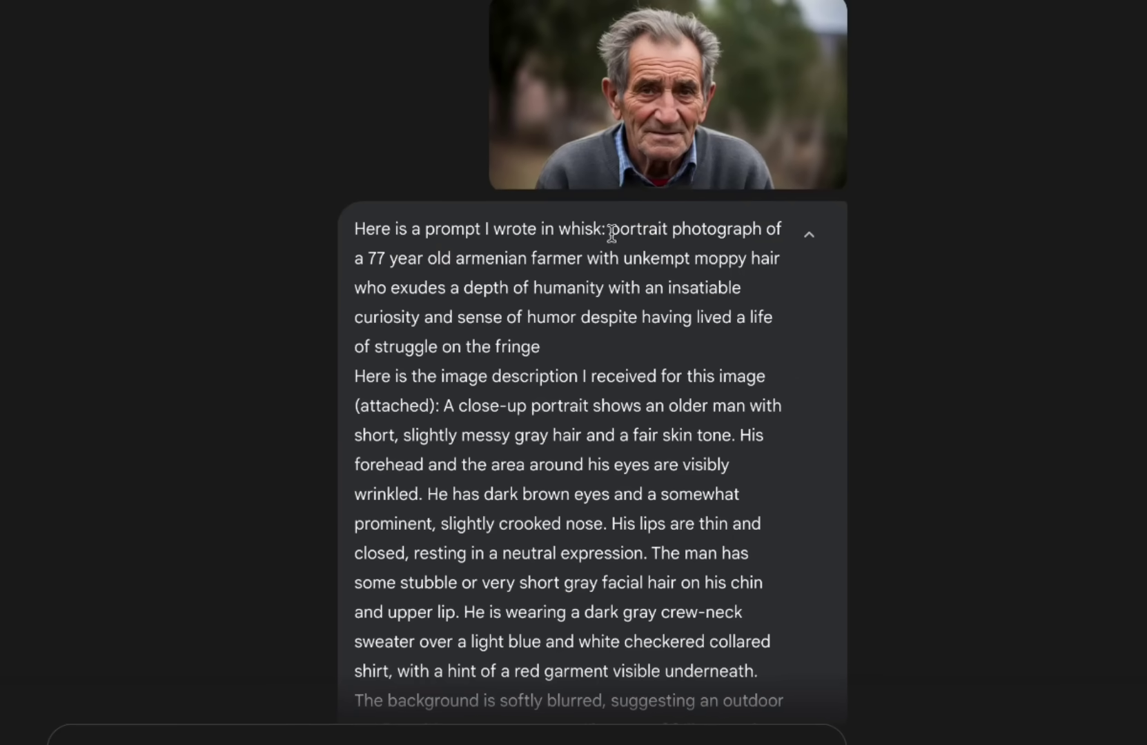
# Step: Switch to the Veo 3 Prompt Guide Gem in Gemini and examine the message's Whisk prompt, image description and request for a reusable face description
pyautogui.moveTo(613, 229); pyautogui.dragTo(584, 342)
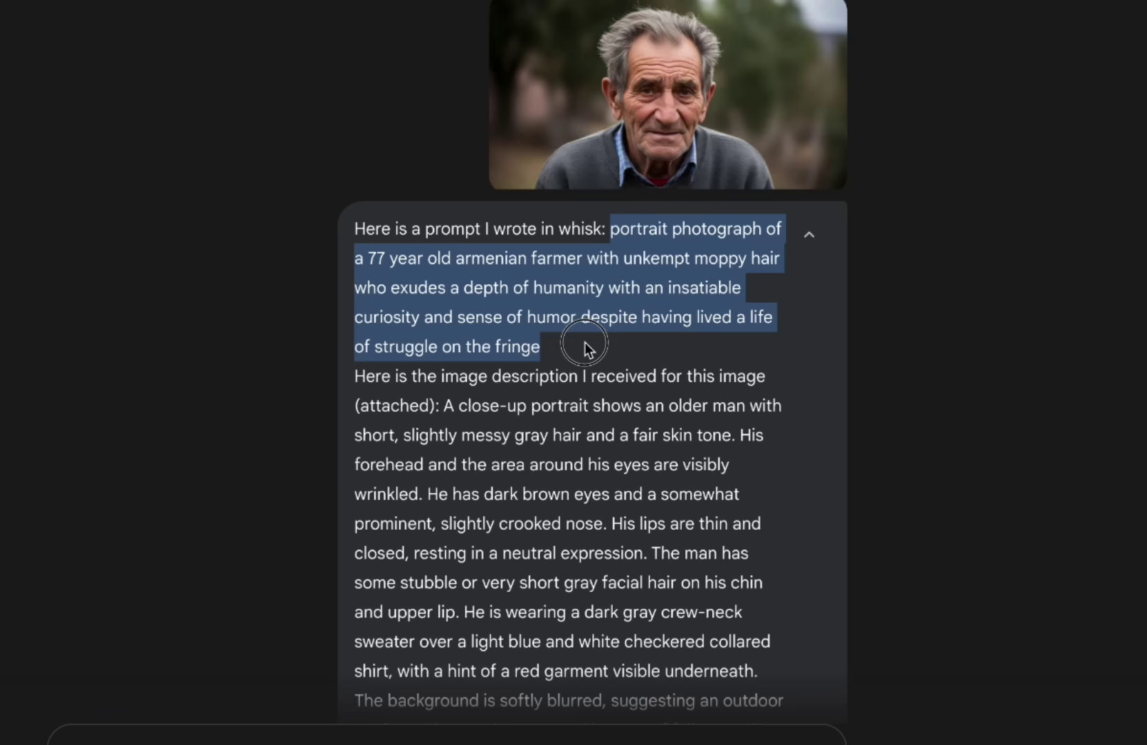
pyautogui.scroll(-1, 584, 342)
pyautogui.click(507, 318)
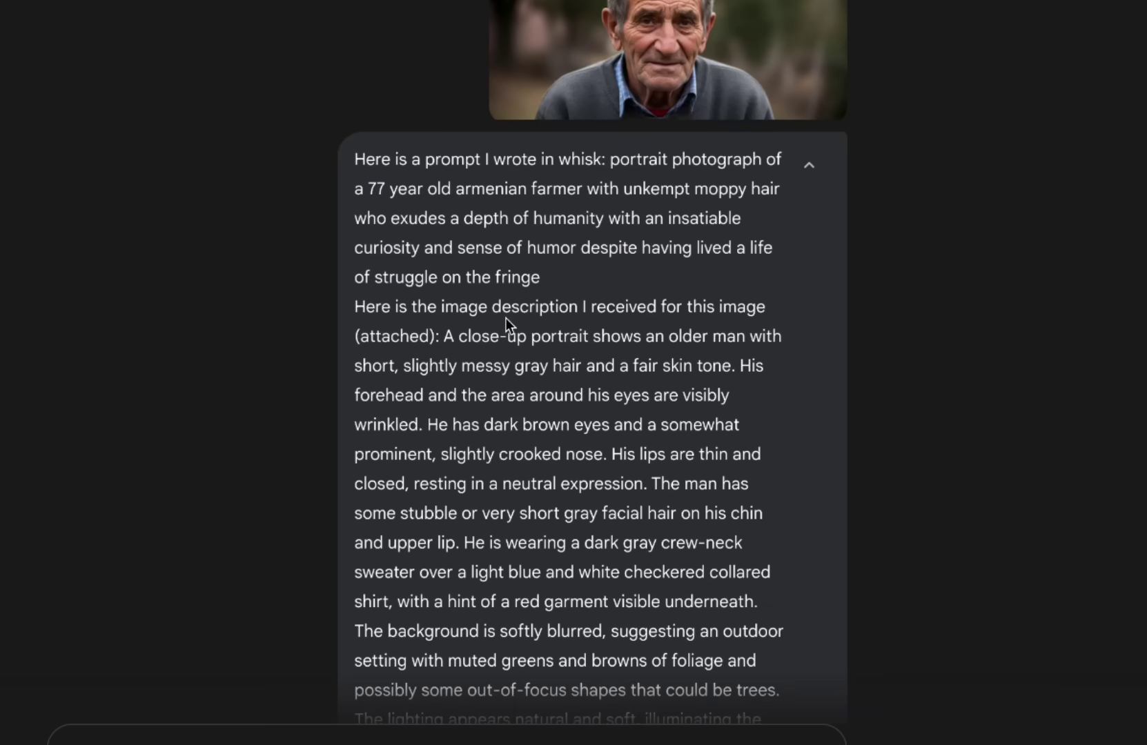
pyautogui.scroll(-1, 498, 321)
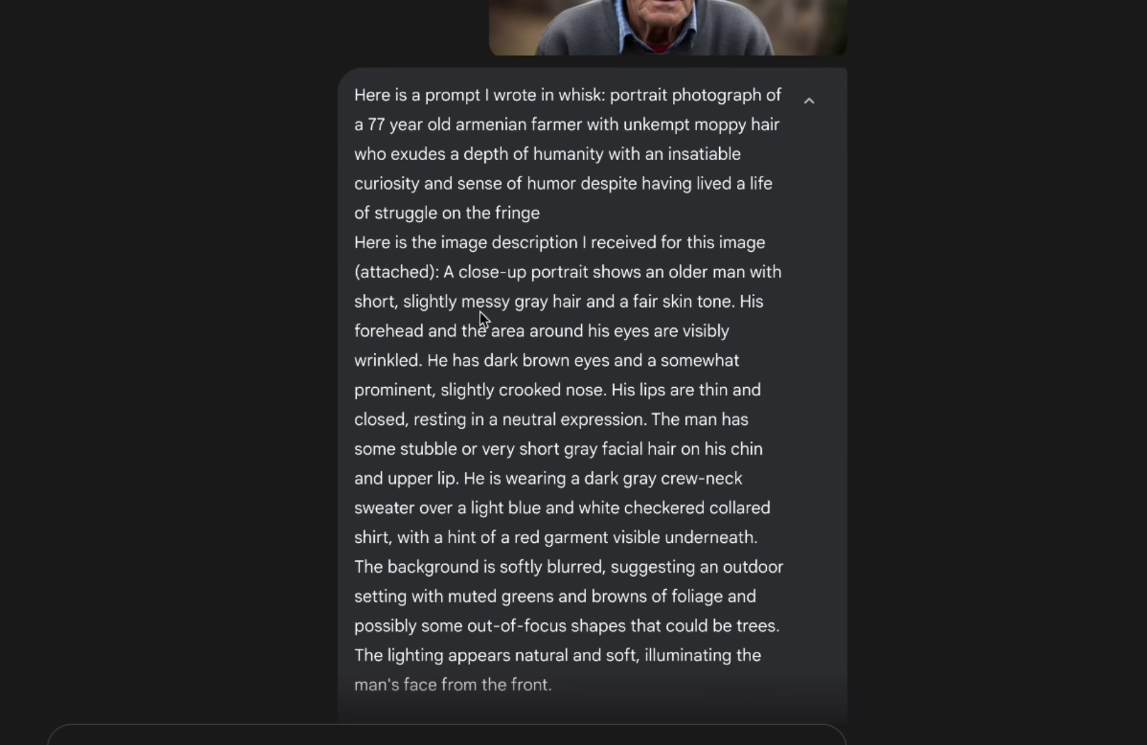
pyautogui.moveTo(441, 272); pyautogui.dragTo(564, 699)
pyautogui.scroll(-4, 563, 700)
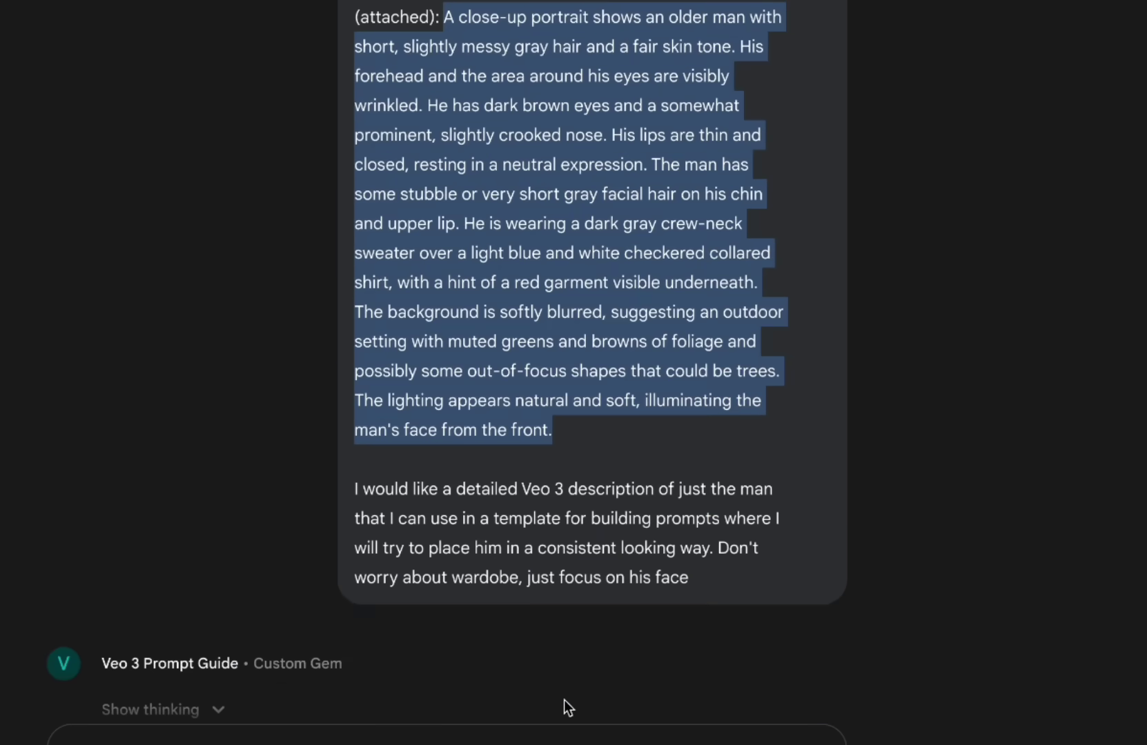
pyautogui.click(508, 523)
pyautogui.moveTo(357, 485); pyautogui.dragTo(714, 581)
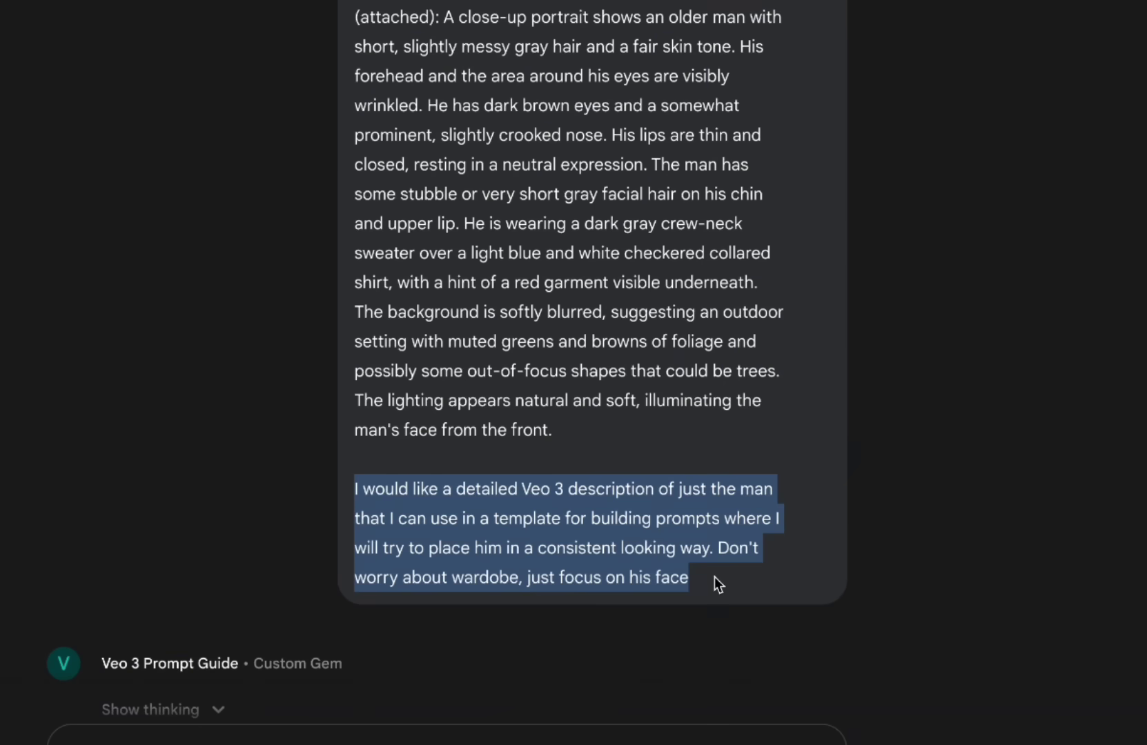
pyautogui.scroll(5, 656, 494)
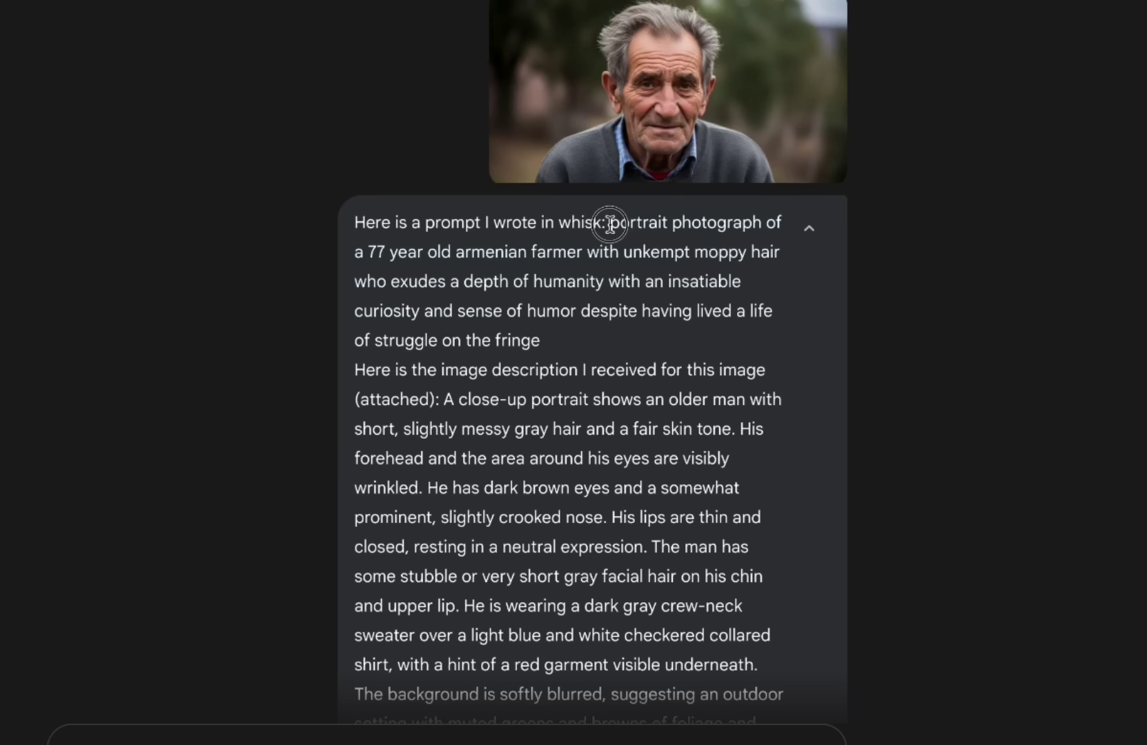
pyautogui.moveTo(609, 223); pyautogui.dragTo(609, 343)
pyautogui.click(564, 382)
pyautogui.scroll(-1, 566, 383)
pyautogui.moveTo(445, 364); pyautogui.dragTo(562, 546)
pyautogui.scroll(-3, 512, 505)
pyautogui.click(564, 550)
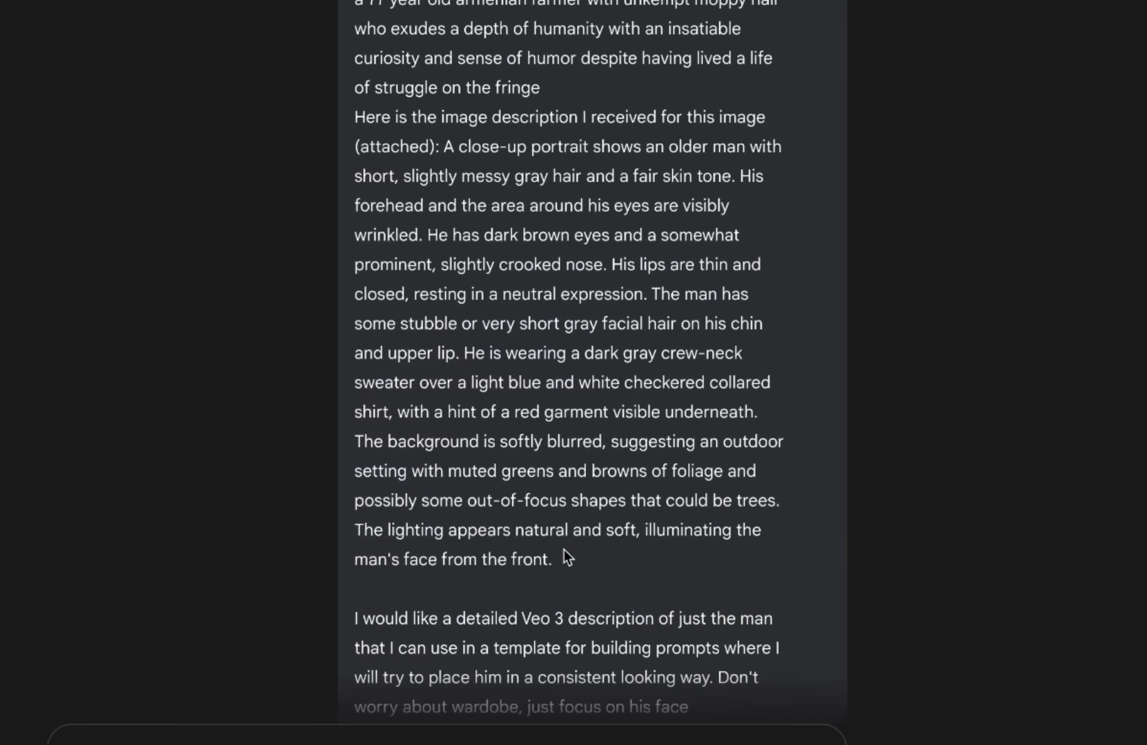
# Step: Read the Gem's reply about the character's name and voice prompt, including the example of a full Veo 3 prompt
pyautogui.scroll(-15, 564, 549)
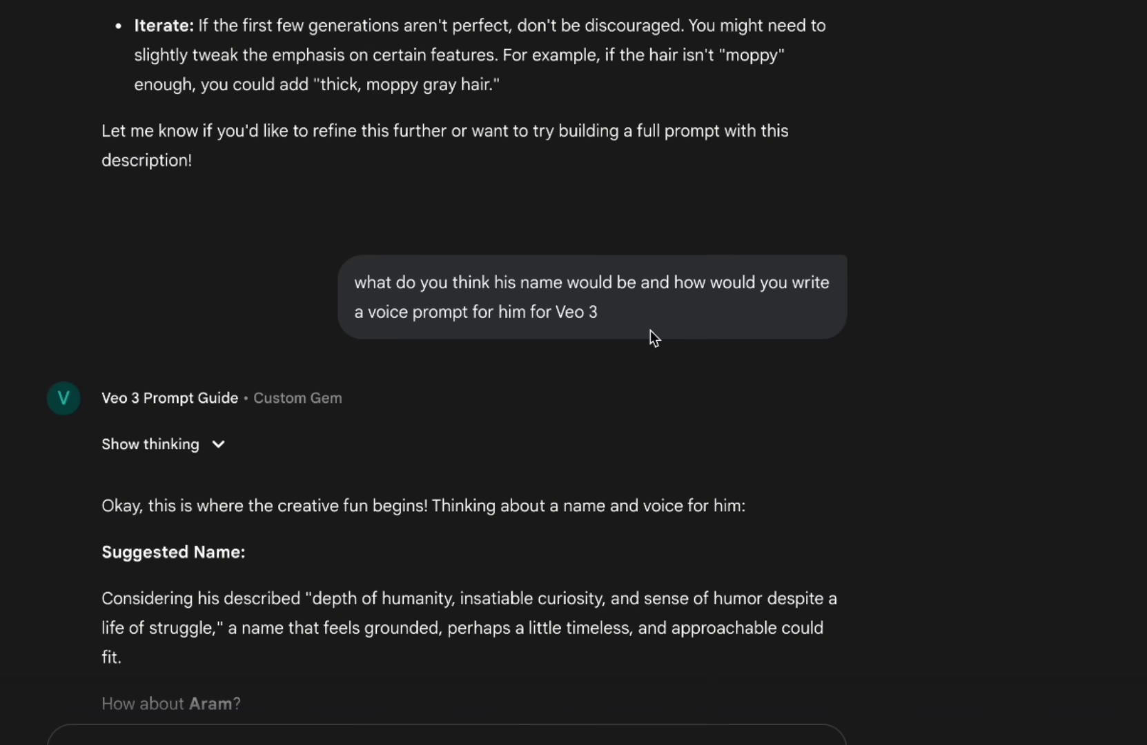
pyautogui.scroll(-5, 275, 288)
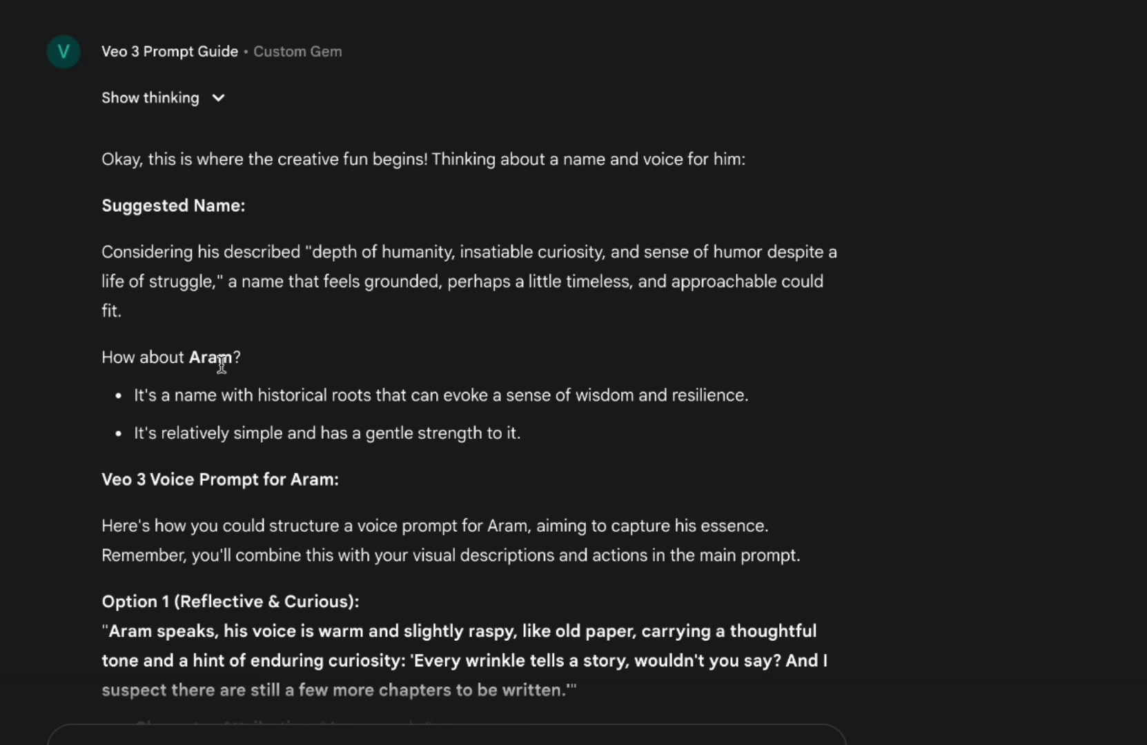
pyautogui.scroll(-1, 221, 365)
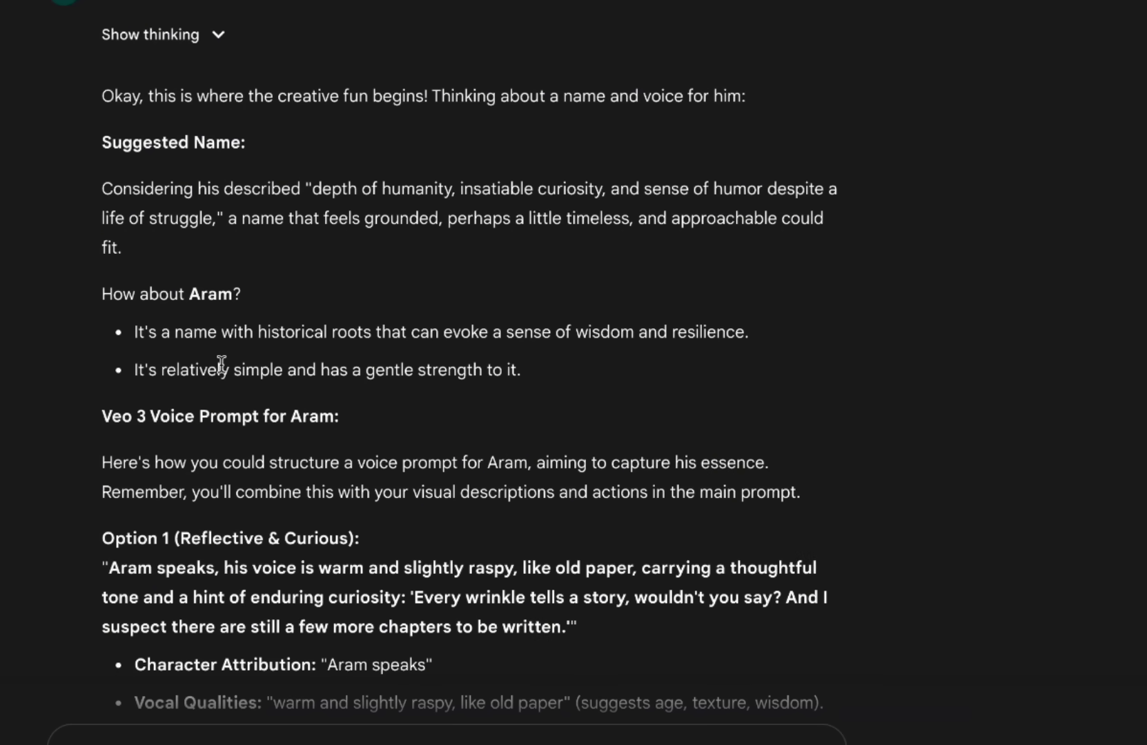
pyautogui.scroll(-6, 220, 365)
pyautogui.moveTo(109, 147); pyautogui.dragTo(568, 204)
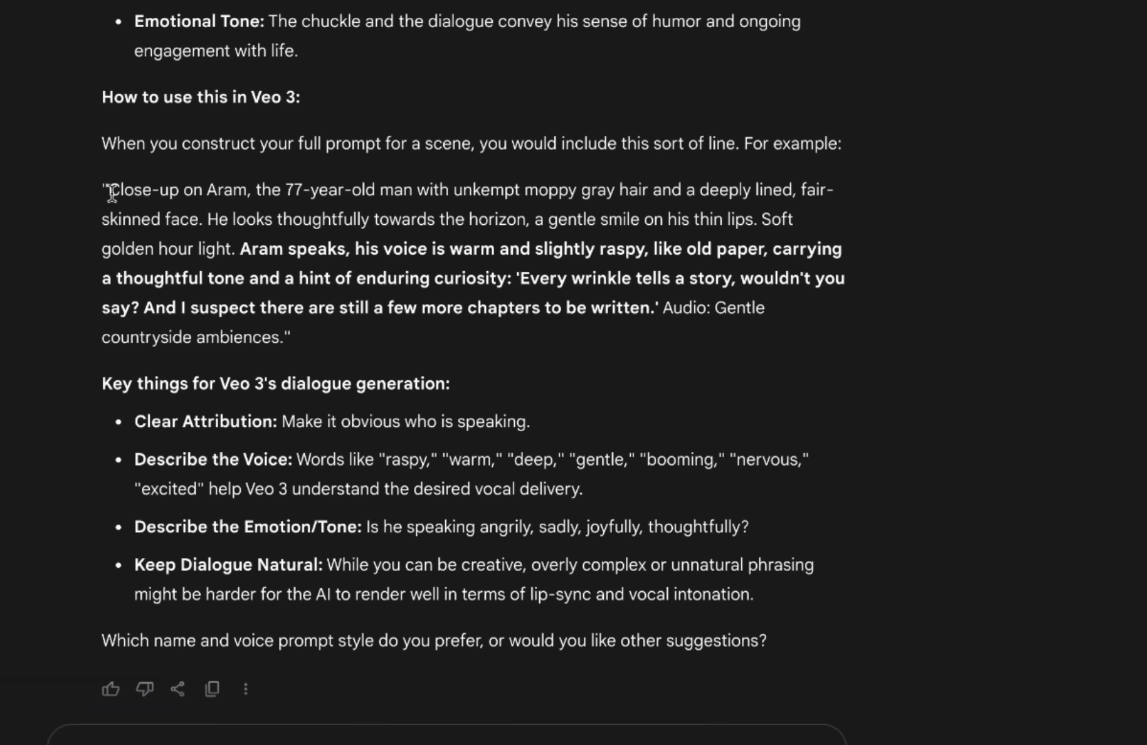
pyautogui.moveTo(115, 185); pyautogui.dragTo(620, 254)
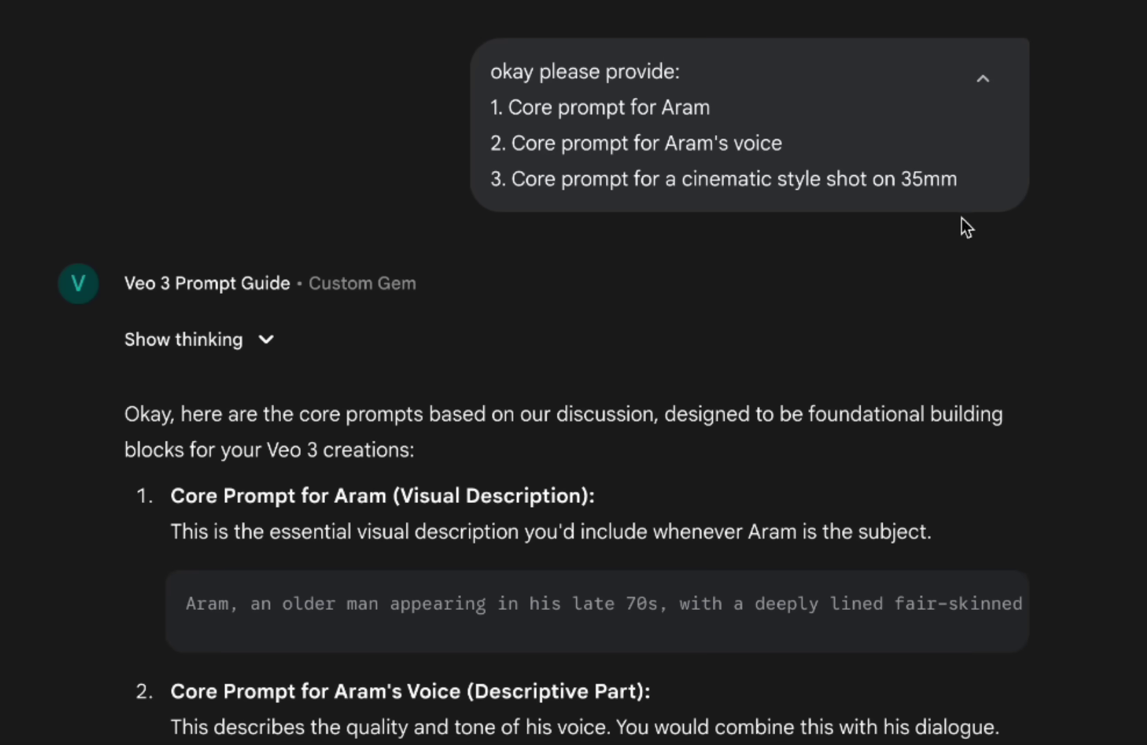
# Step: Examine the request for core character, voice and 35mm cinematic style prompts, and the reply's character and voice prompts
pyautogui.moveTo(512, 104); pyautogui.dragTo(730, 121)
pyautogui.moveTo(506, 140); pyautogui.dragTo(814, 162)
pyautogui.moveTo(515, 176); pyautogui.dragTo(1008, 199)
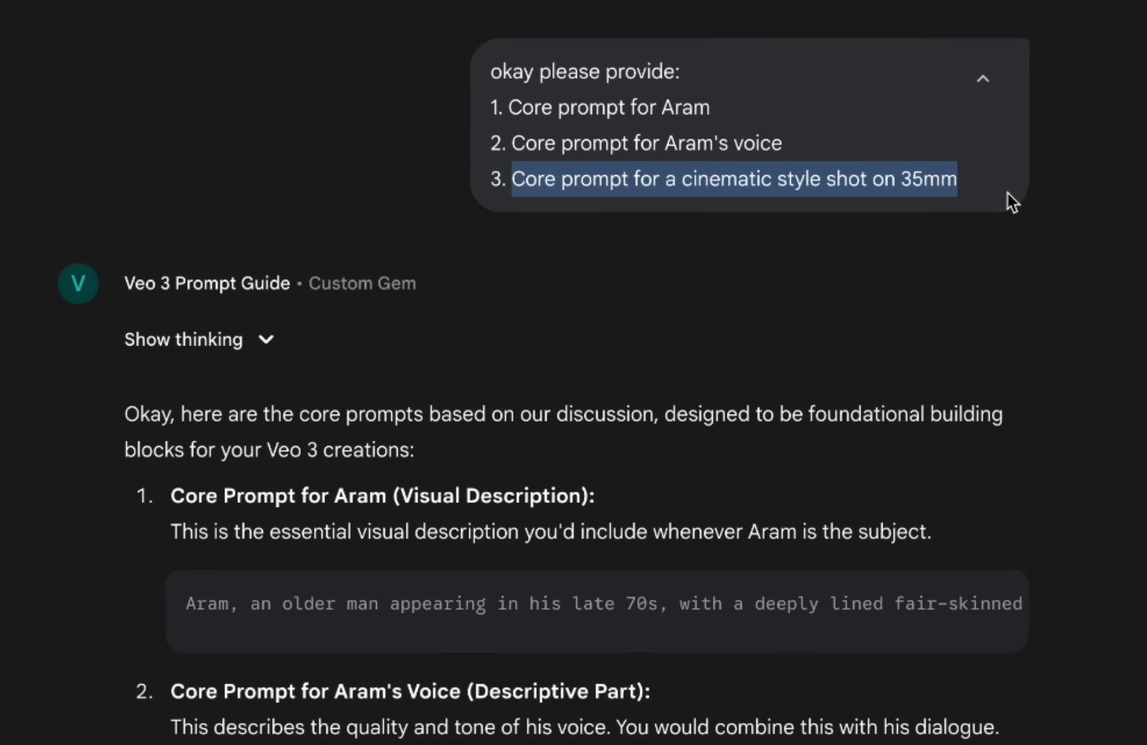
pyautogui.scroll(-5, 487, 221)
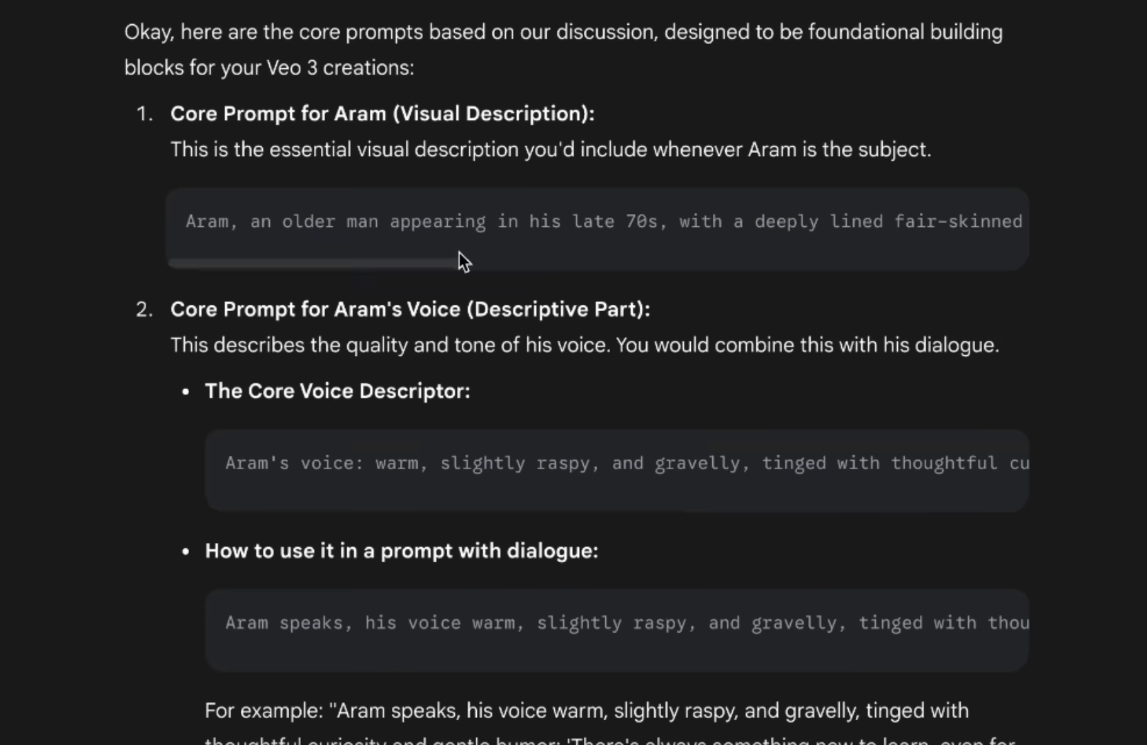
pyautogui.moveTo(545, 505); pyautogui.dragTo(400, 476)
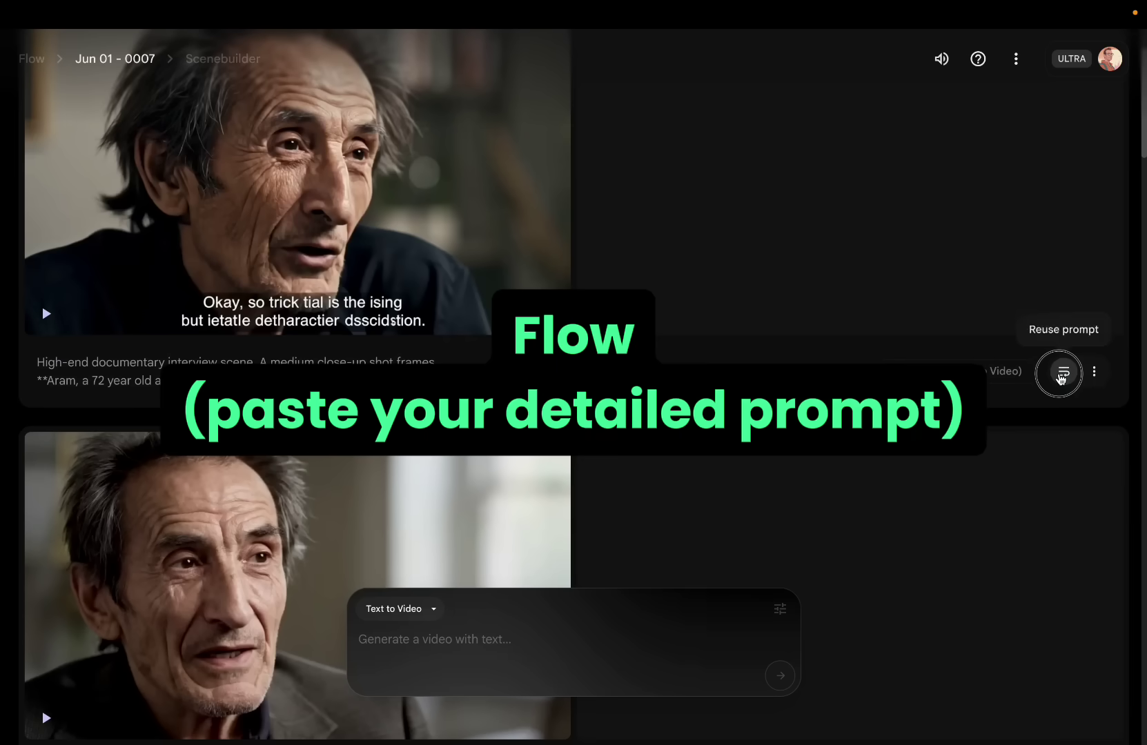
# Step: Switch to Flow, reuse the prompt of the documentary interview clip for a new text-to-video generation and read it through
pyautogui.click(1063, 373)
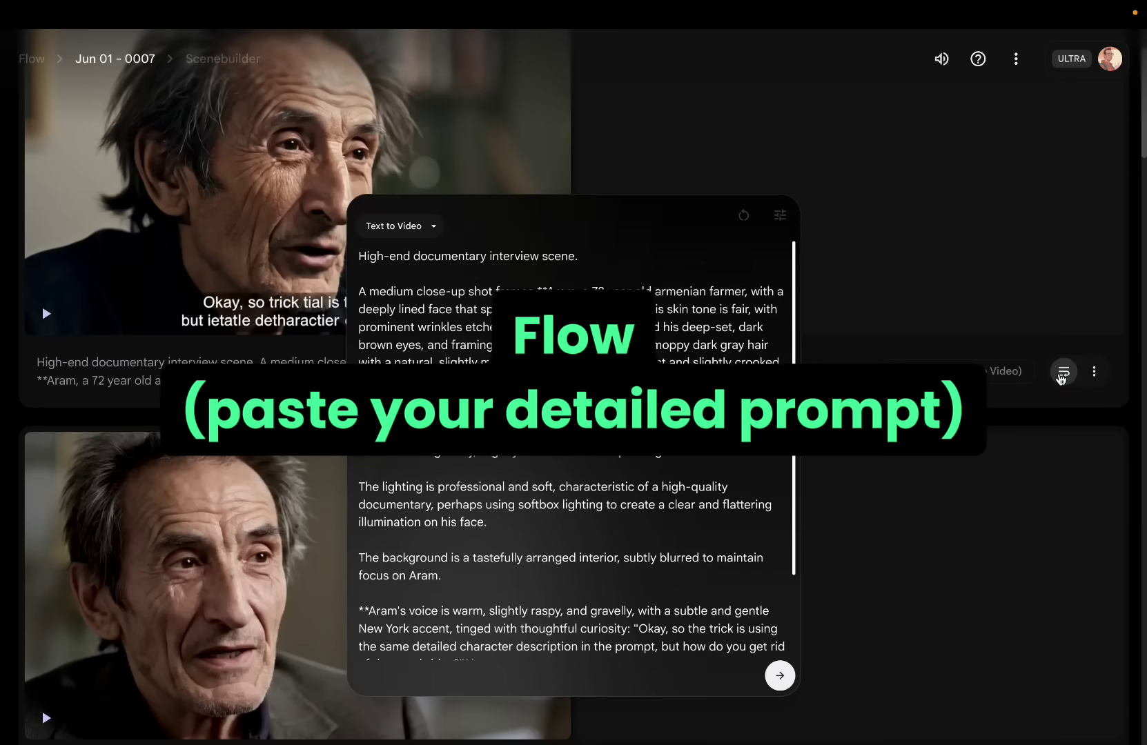
pyautogui.scroll(-3, 566, 363)
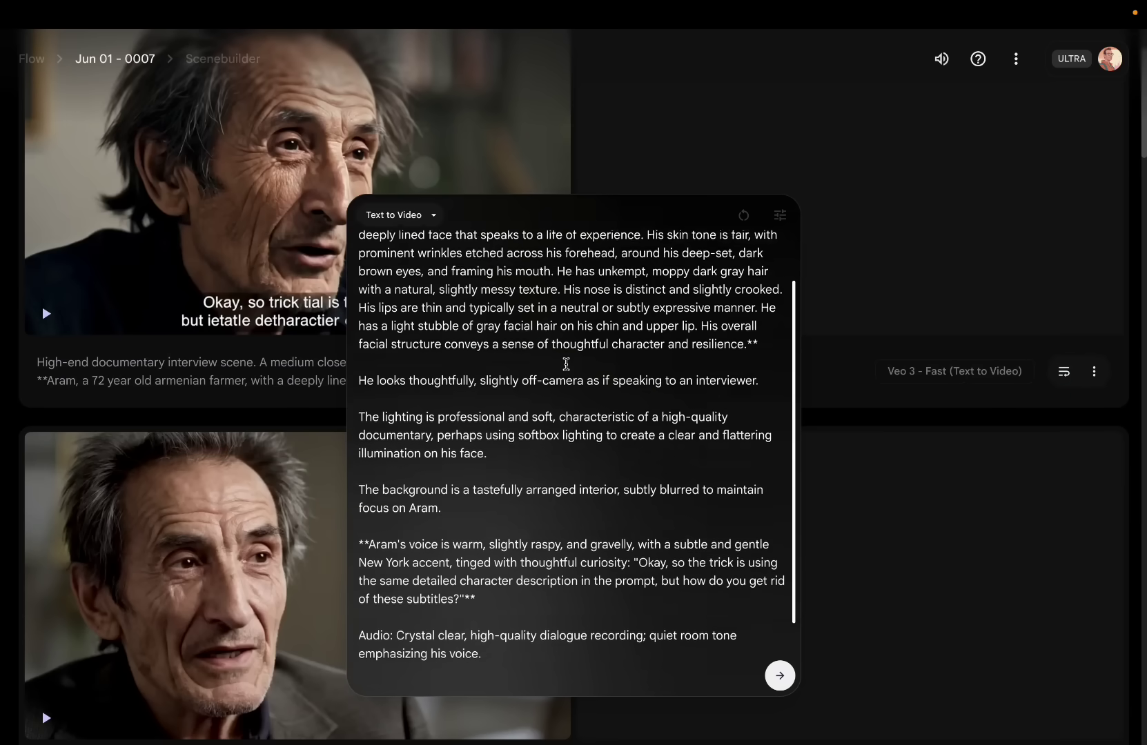
pyautogui.scroll(3, 565, 363)
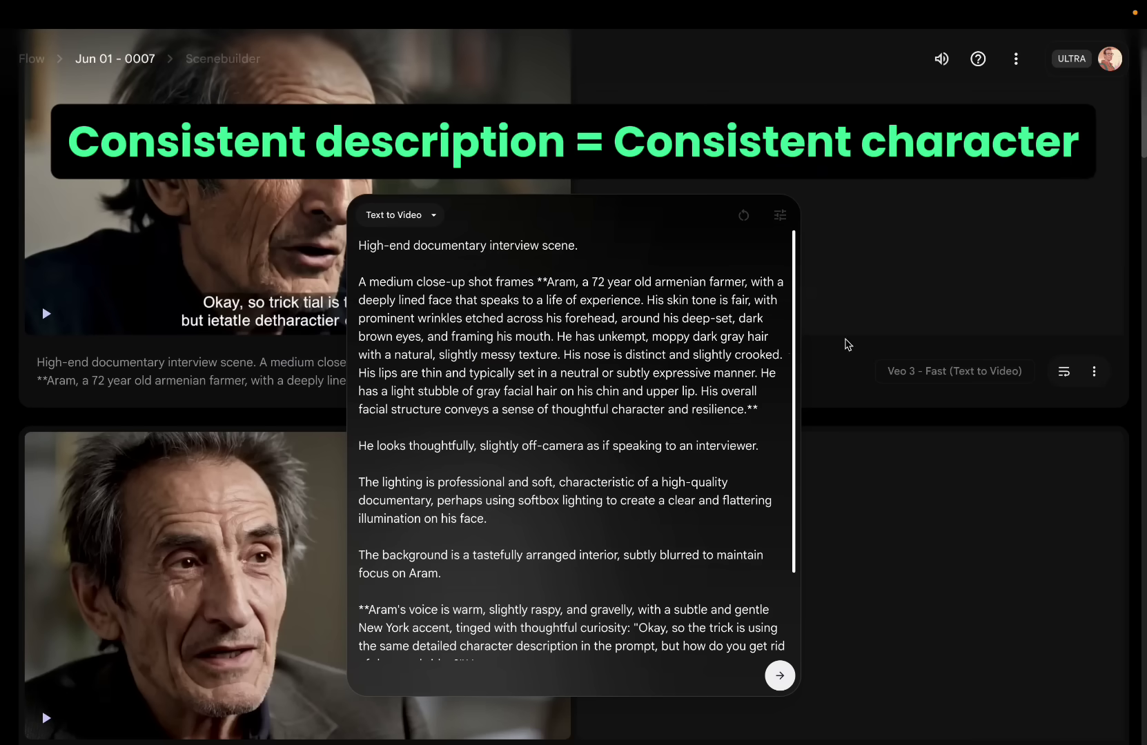
# Step: Browse the project's earlier generated clips to compare how consistent the character looks across scenes
pyautogui.scroll(-15, 912, 374)
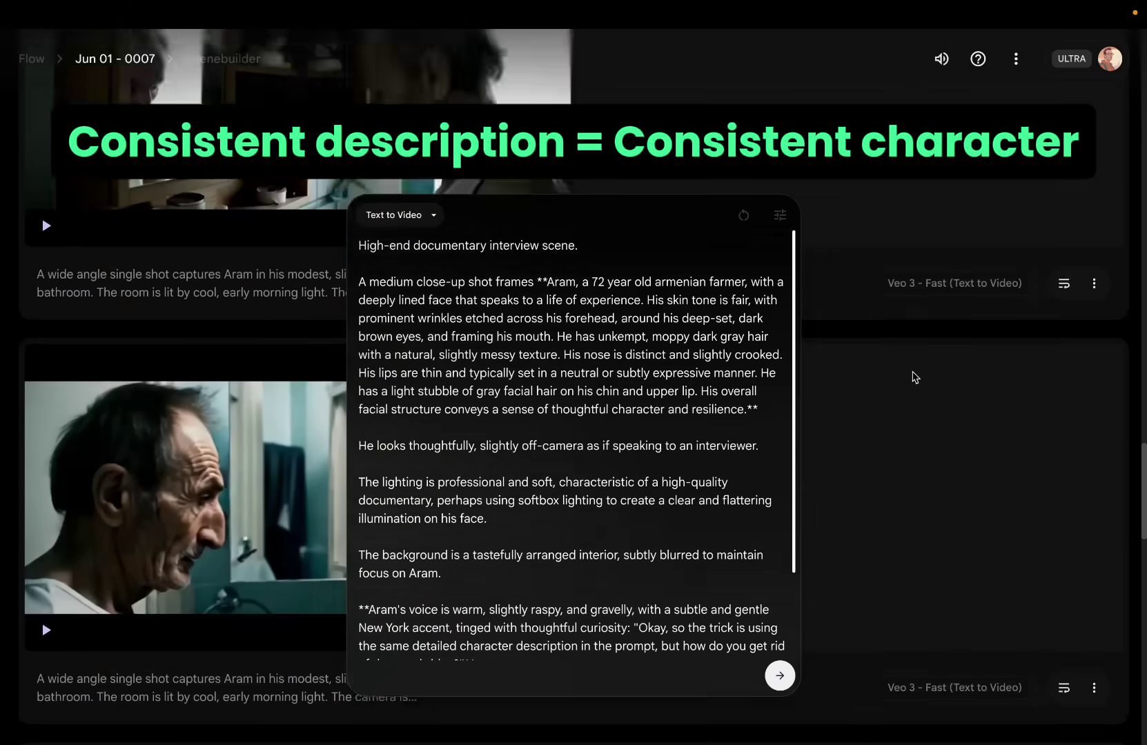
pyautogui.scroll(-10, 912, 374)
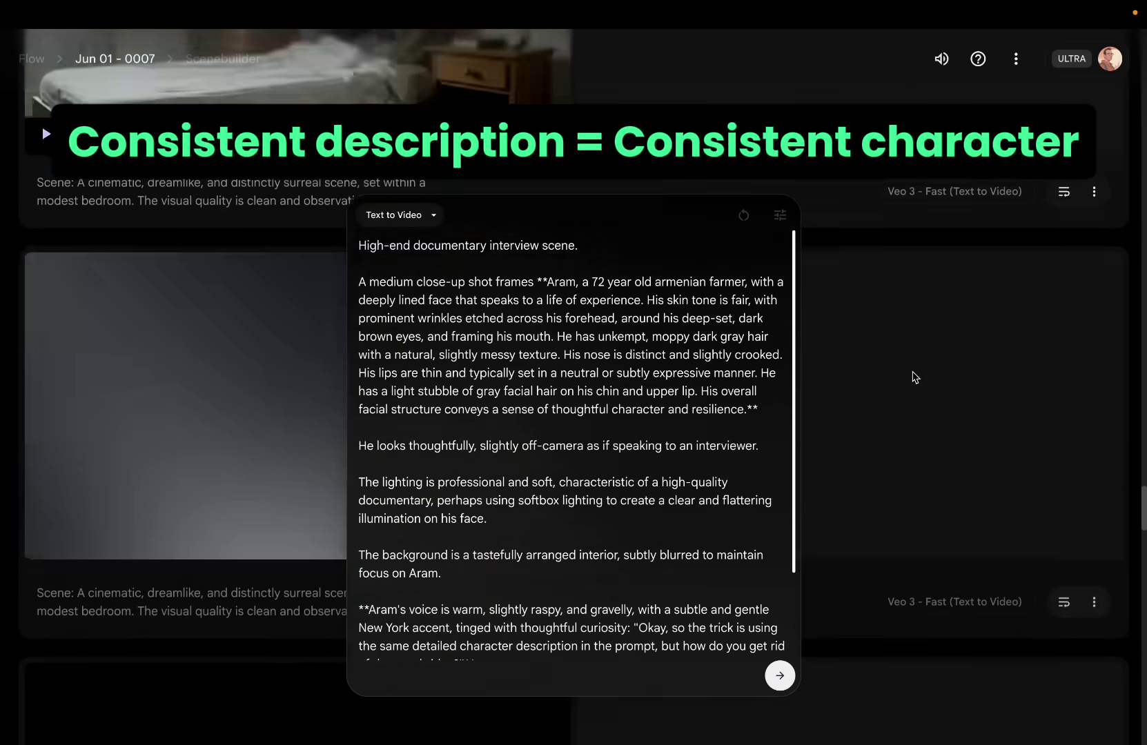
pyautogui.scroll(-8, 912, 374)
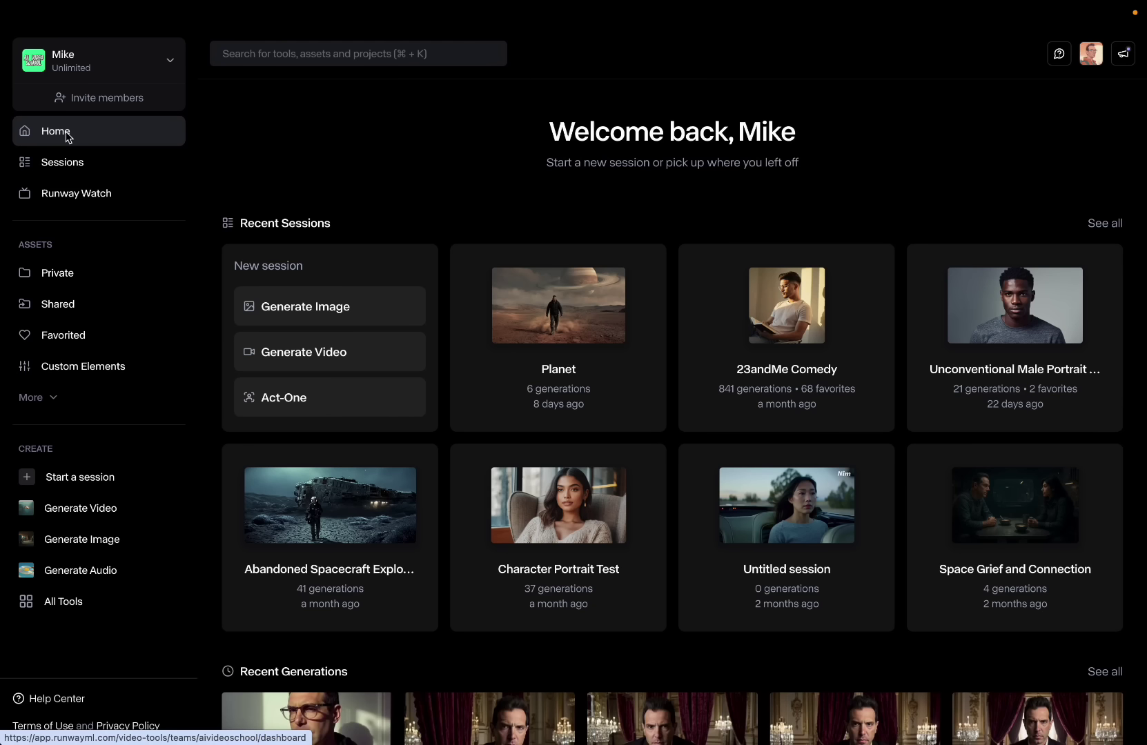
# Step: Switch to Runway and open the Inpainting video tool from the full tool collection
pyautogui.click(66, 135)
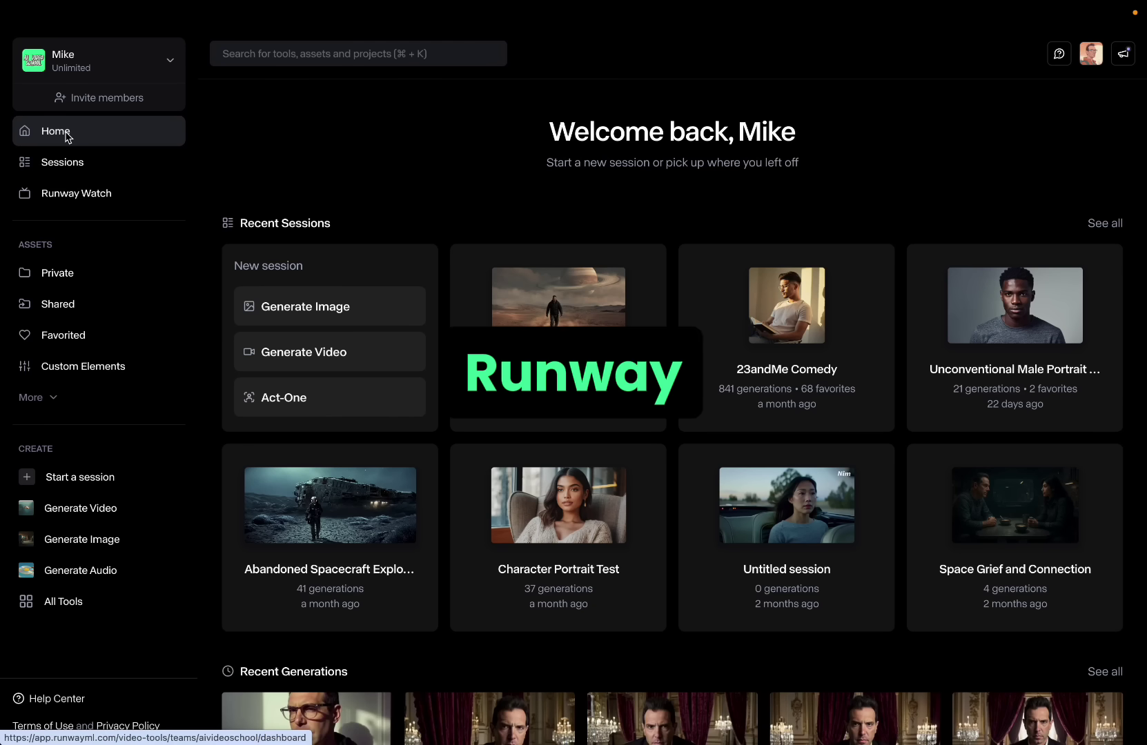
pyautogui.click(69, 597)
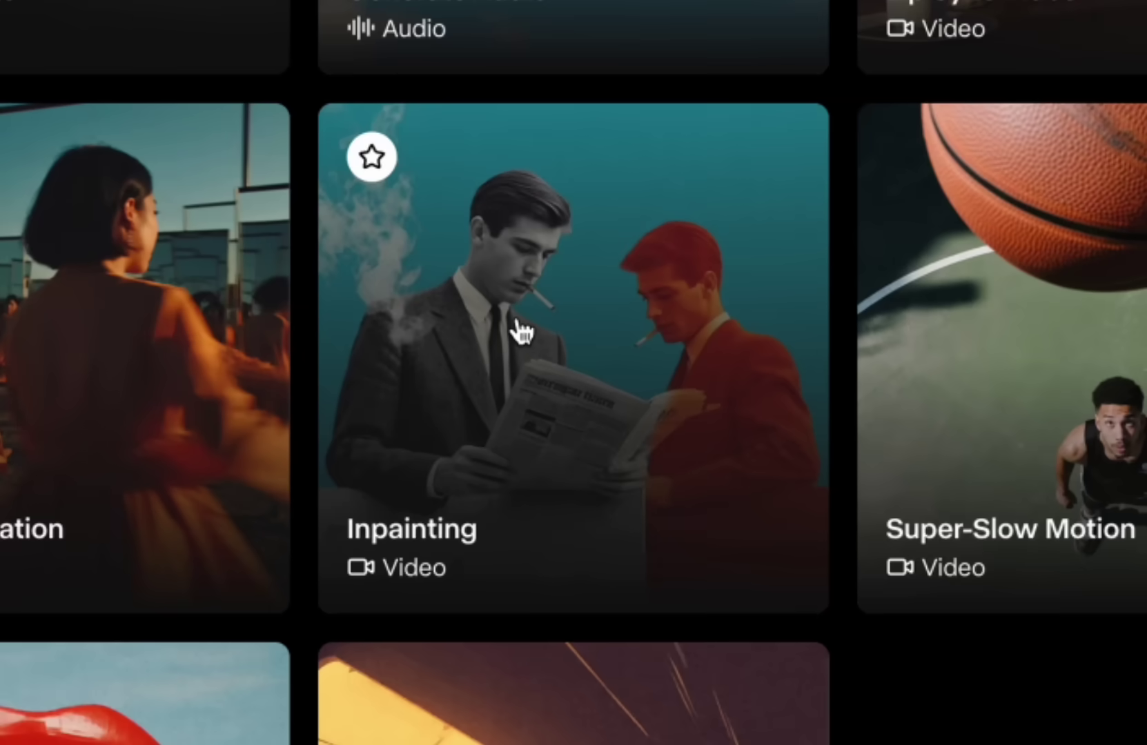
pyautogui.click(522, 333)
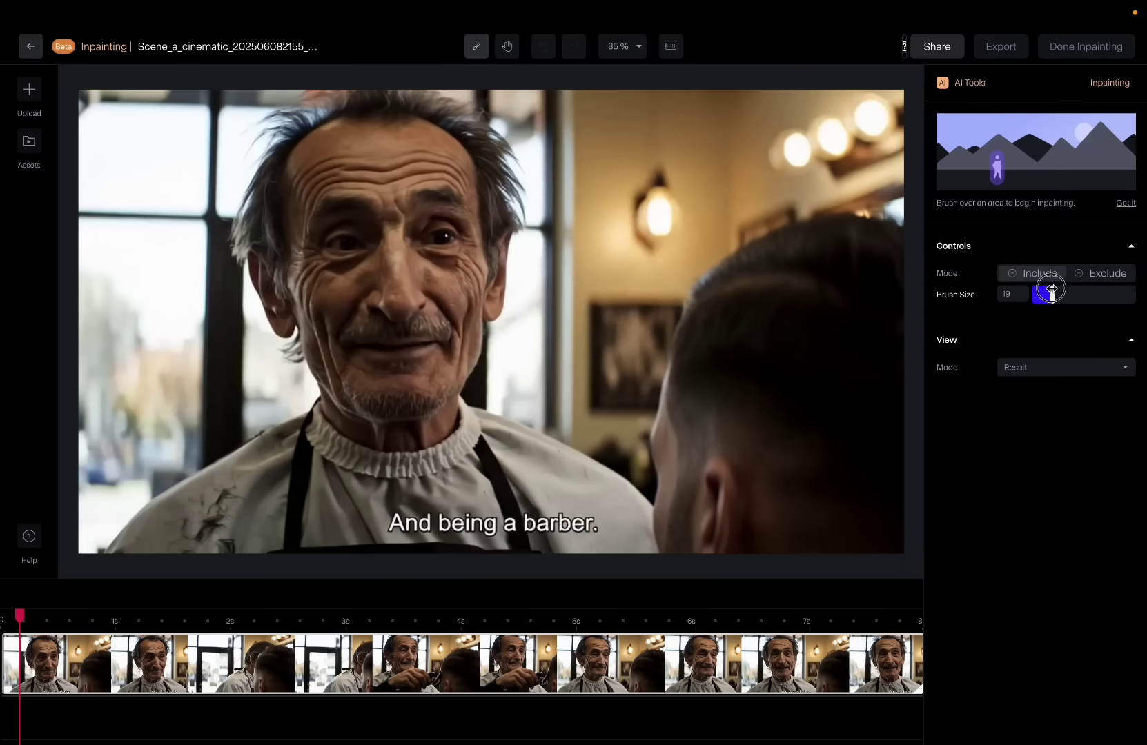
# Step: Increase the inpainting brush size for the barber clip and scrub back through the video to check the subtitle area
pyautogui.moveTo(1051, 289); pyautogui.dragTo(1060, 291)
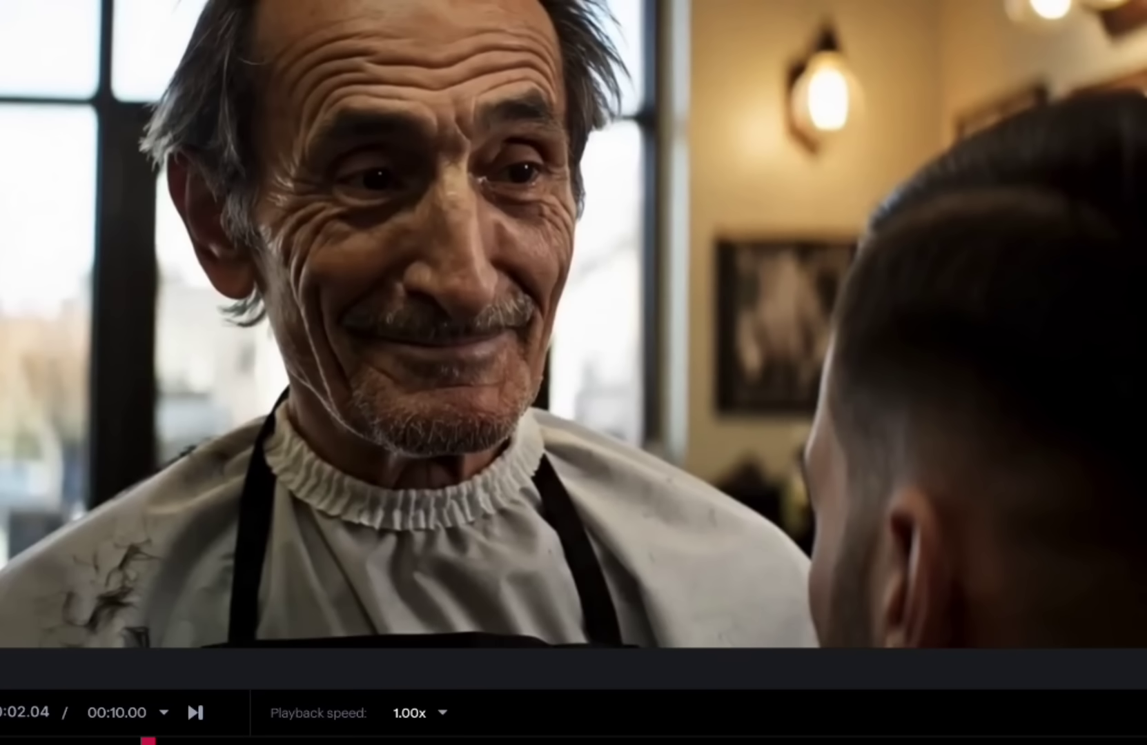
pyautogui.moveTo(148, 741); pyautogui.dragTo(90, 740)
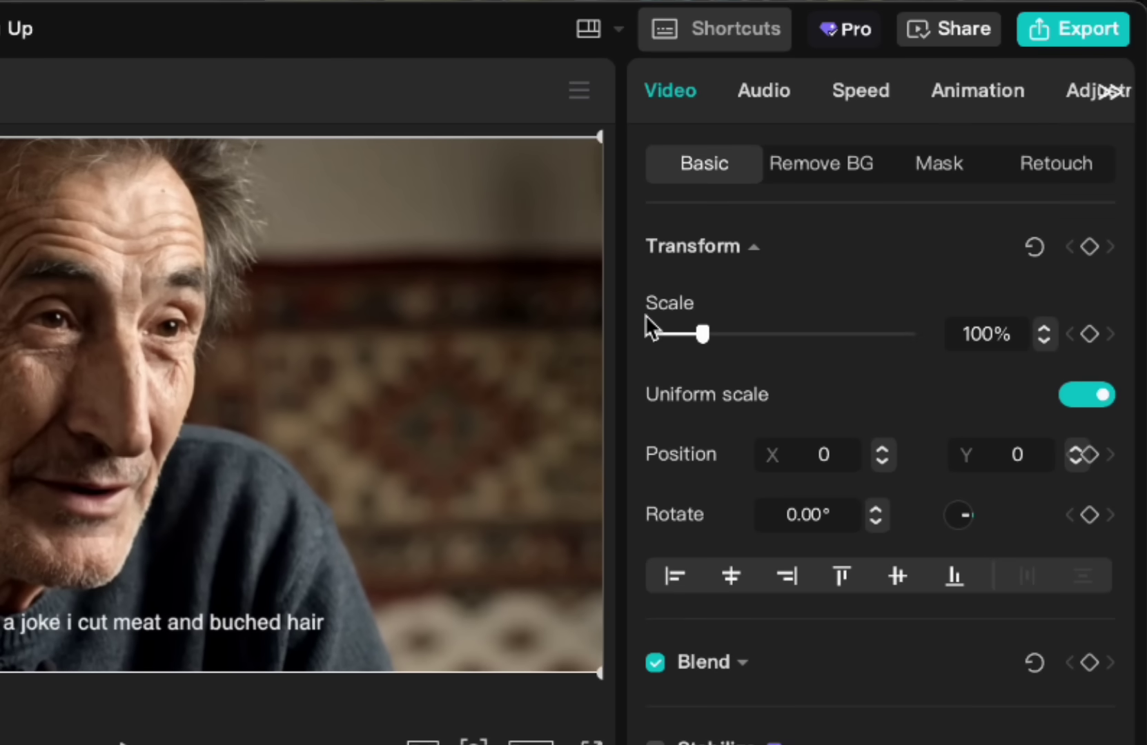
# Step: Switch to CapCut, enable AI remove on the interview clip, mark the subtitle line with the Quick brush and remove it
pyautogui.scroll(-10, 646, 314)
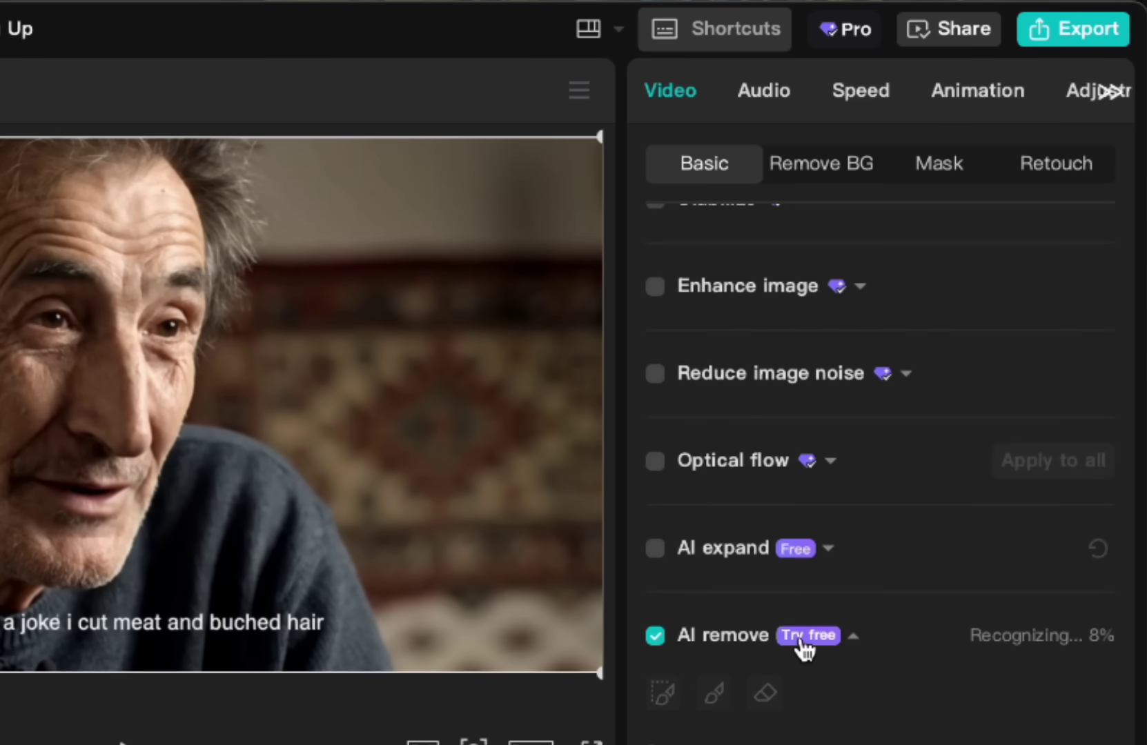
pyautogui.scroll(-5, 873, 652)
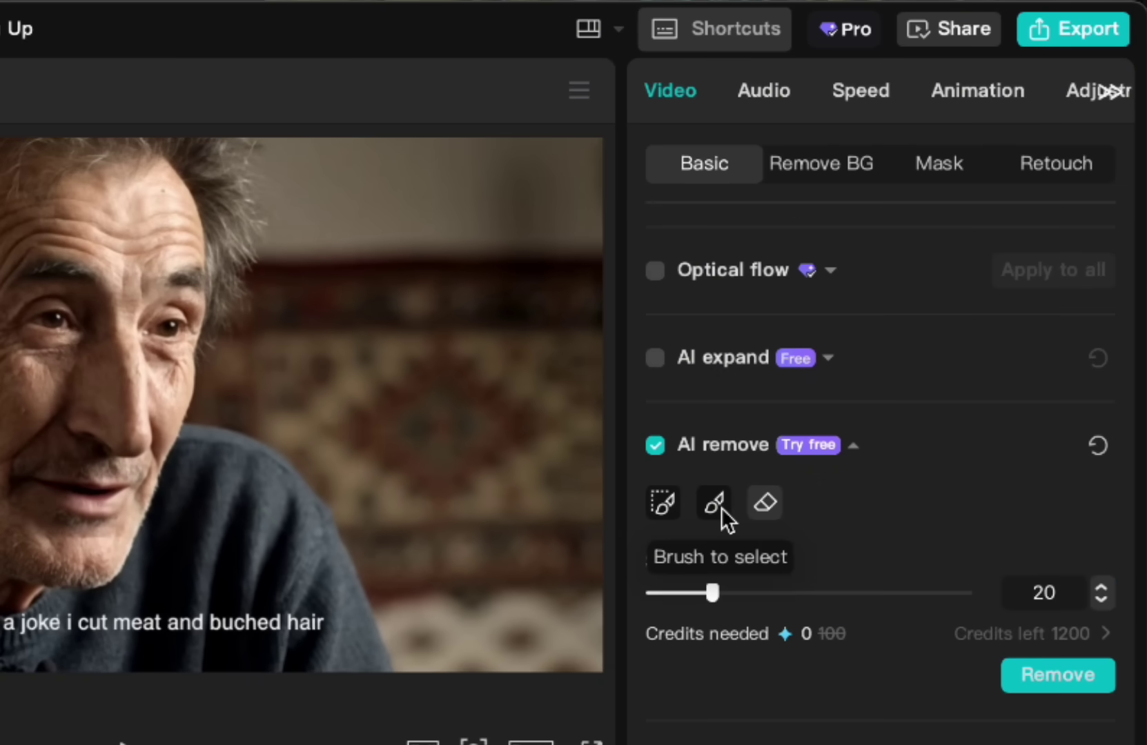
pyautogui.click(765, 507)
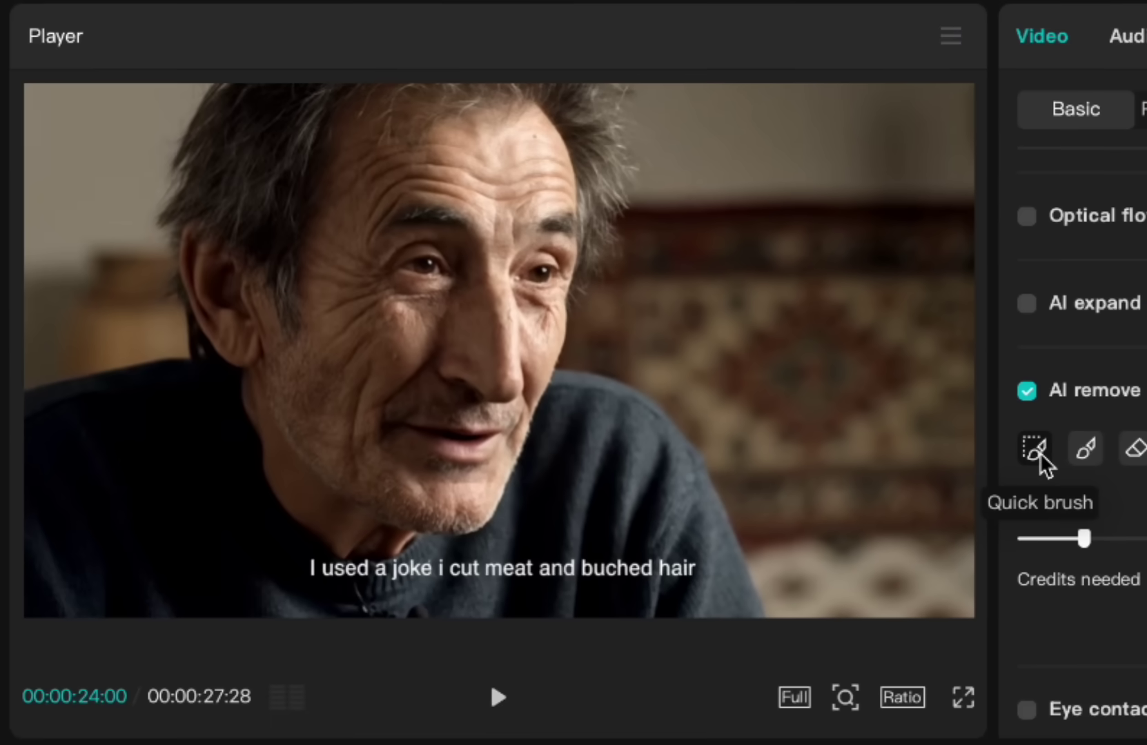
pyautogui.moveTo(0, 622); pyautogui.dragTo(49, 626)
pyautogui.moveTo(420, 571)
pyautogui.mouseDown()
pyautogui.moveTo(691, 568)
pyautogui.moveTo(538, 570)
pyautogui.mouseUp()
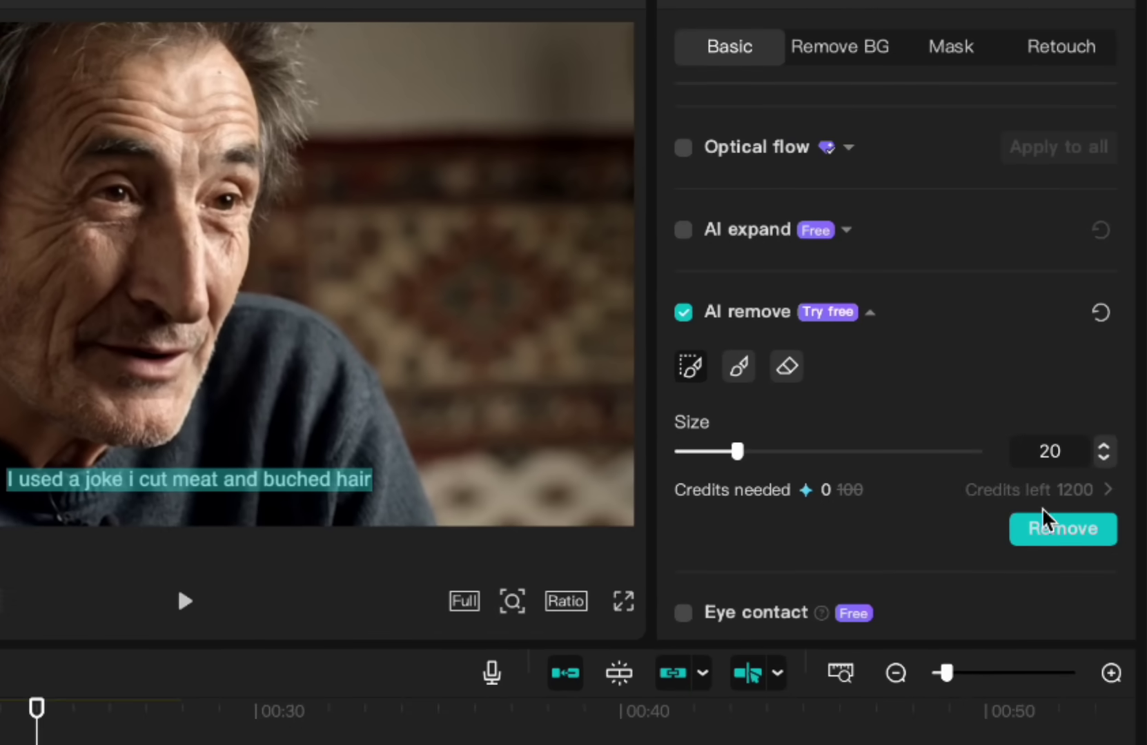
pyautogui.click(1069, 543)
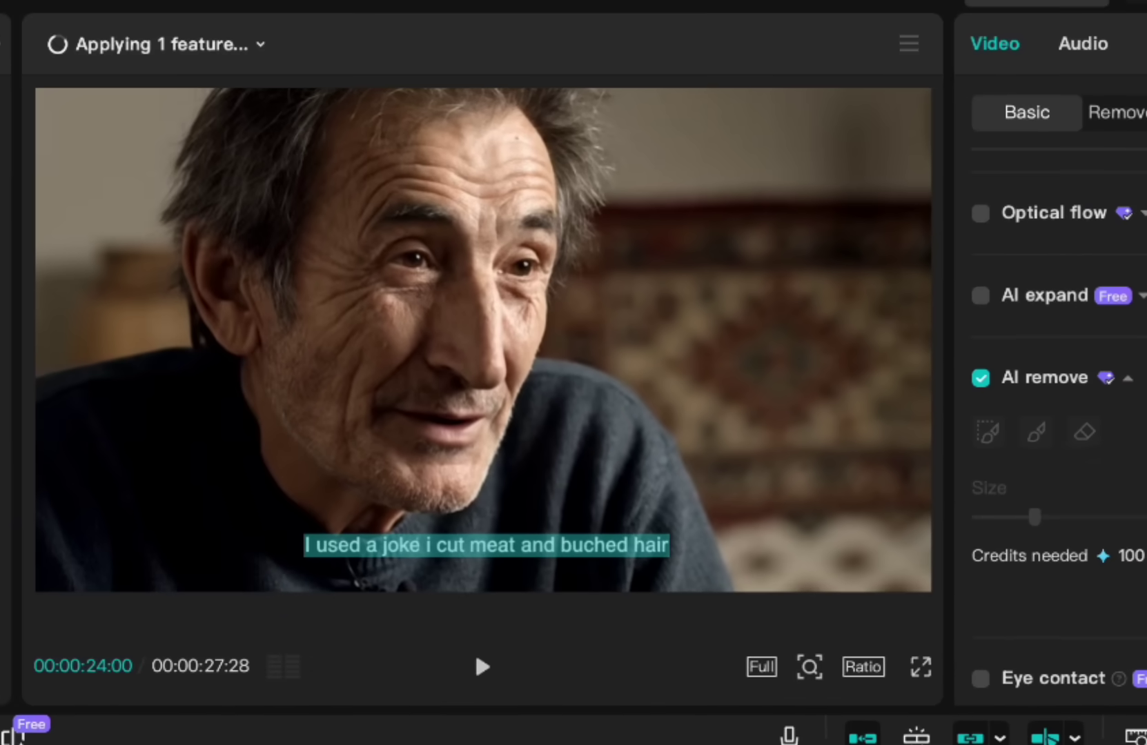
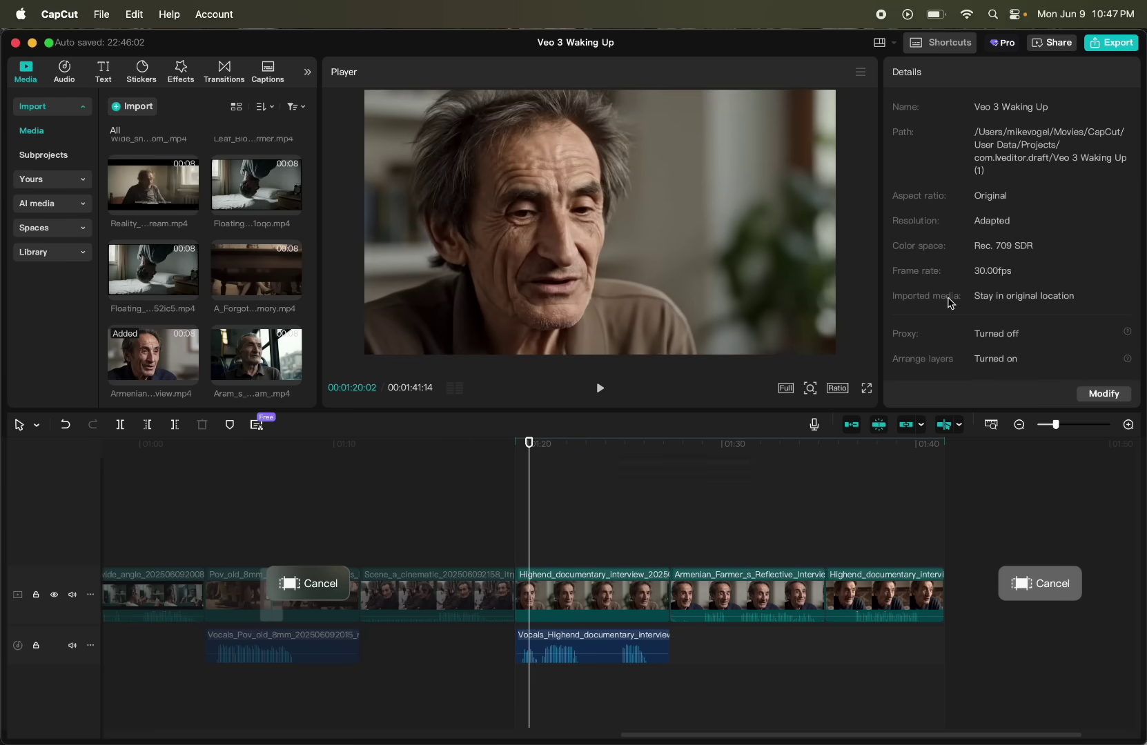
# Step: Open the export settings for Veo 3 Waking Up, excluding video and including audio for an audio-only export
pyautogui.click(1111, 43)
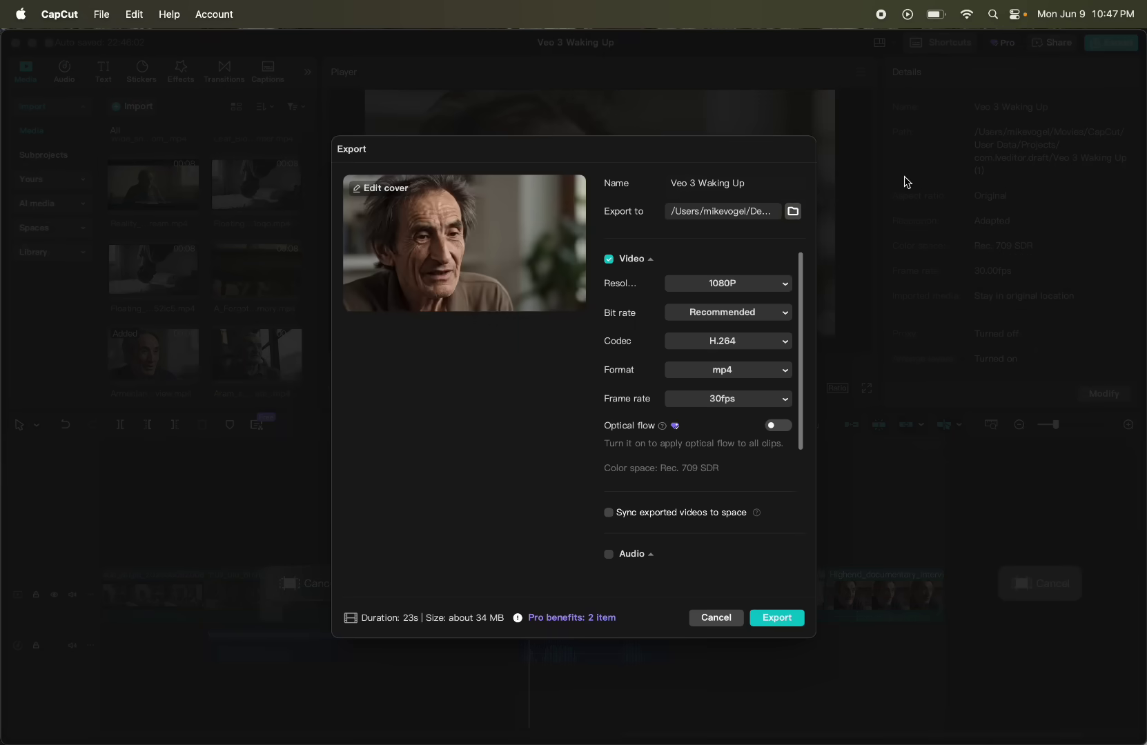
pyautogui.click(608, 261)
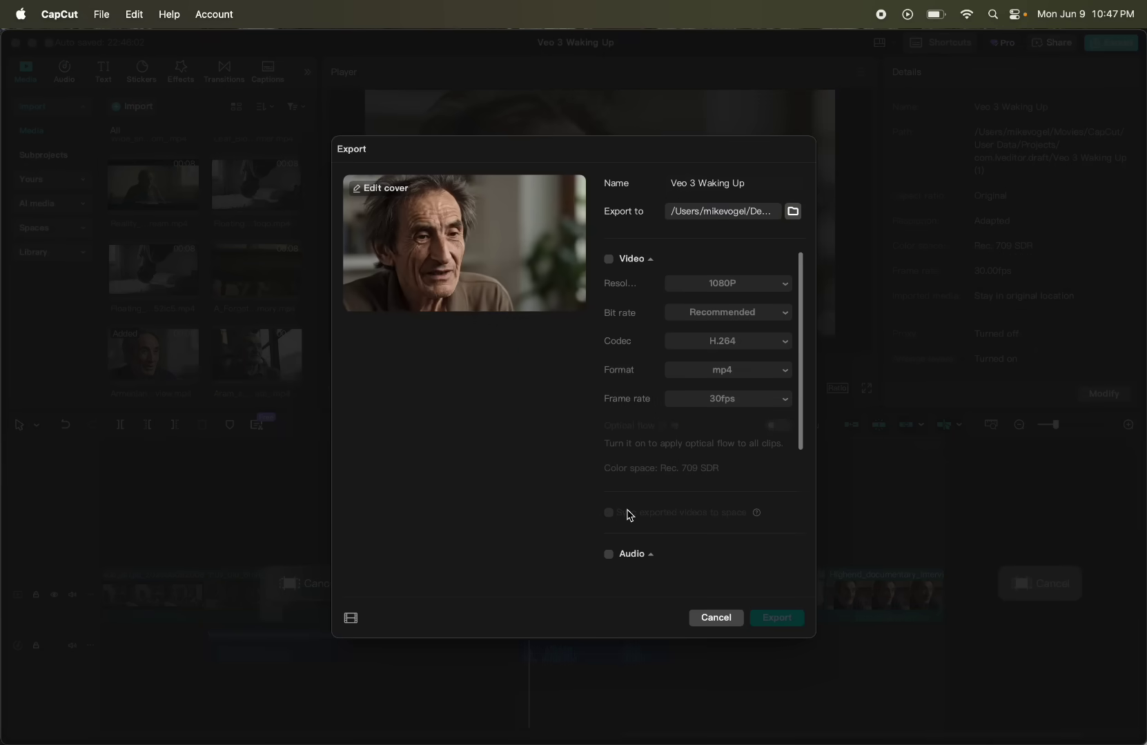
pyautogui.click(609, 554)
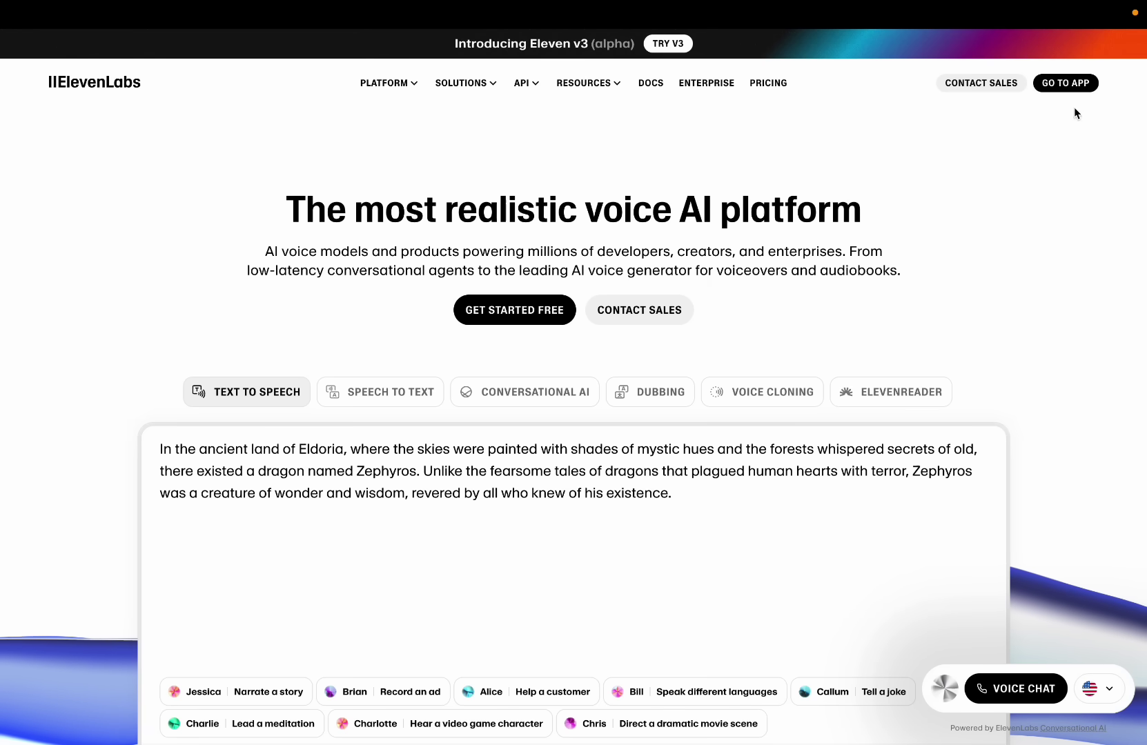
# Step: Switch to the ElevenLabs app, start an Instant Voice Clone and upload Veo 3 Waking Up - voice clone.WAV with background noise removal
pyautogui.click(1061, 89)
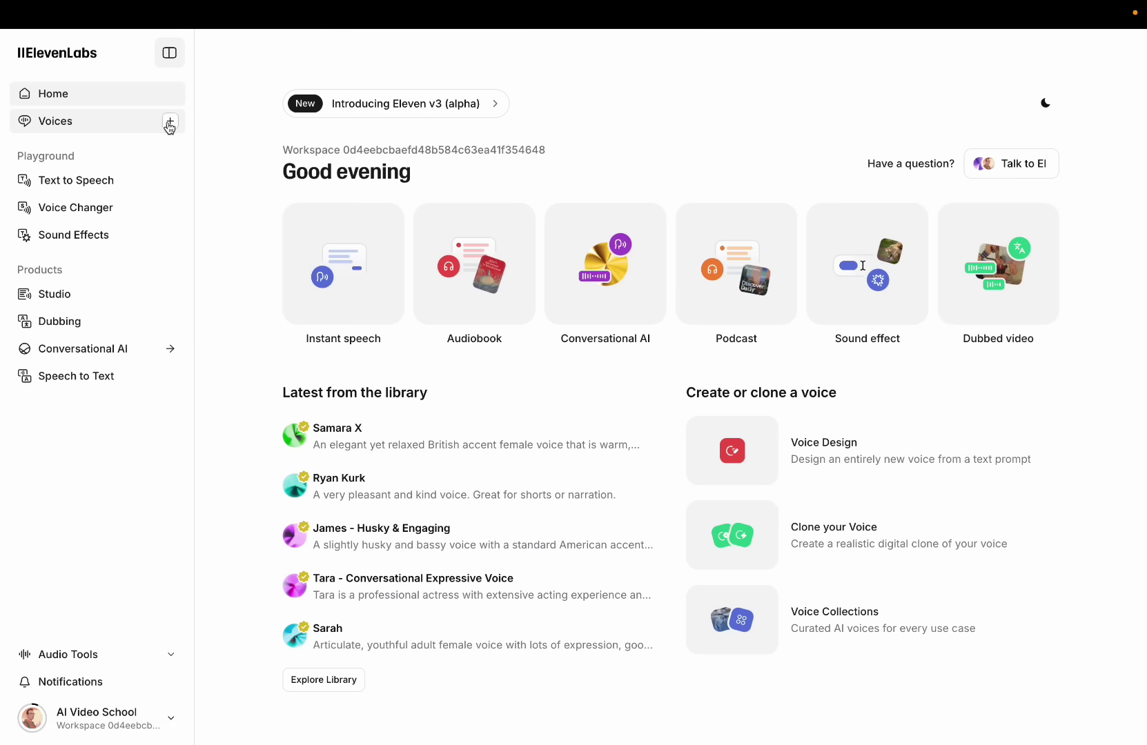
pyautogui.click(170, 123)
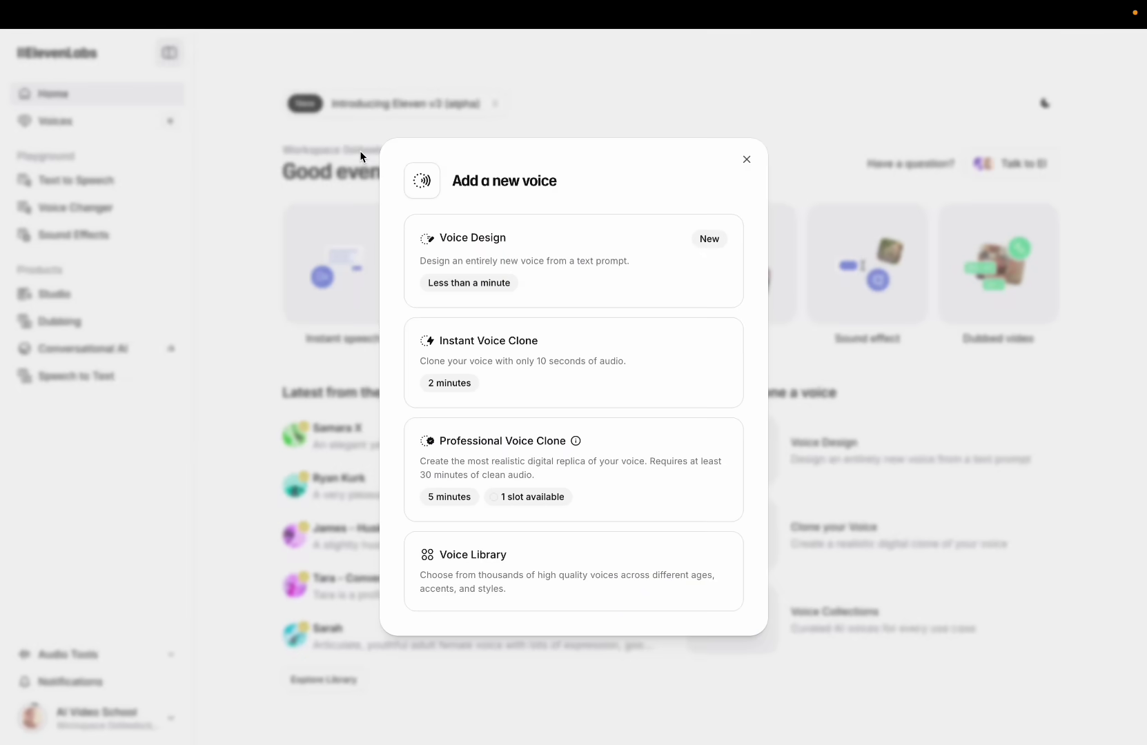
pyautogui.click(508, 354)
pyautogui.click(579, 287)
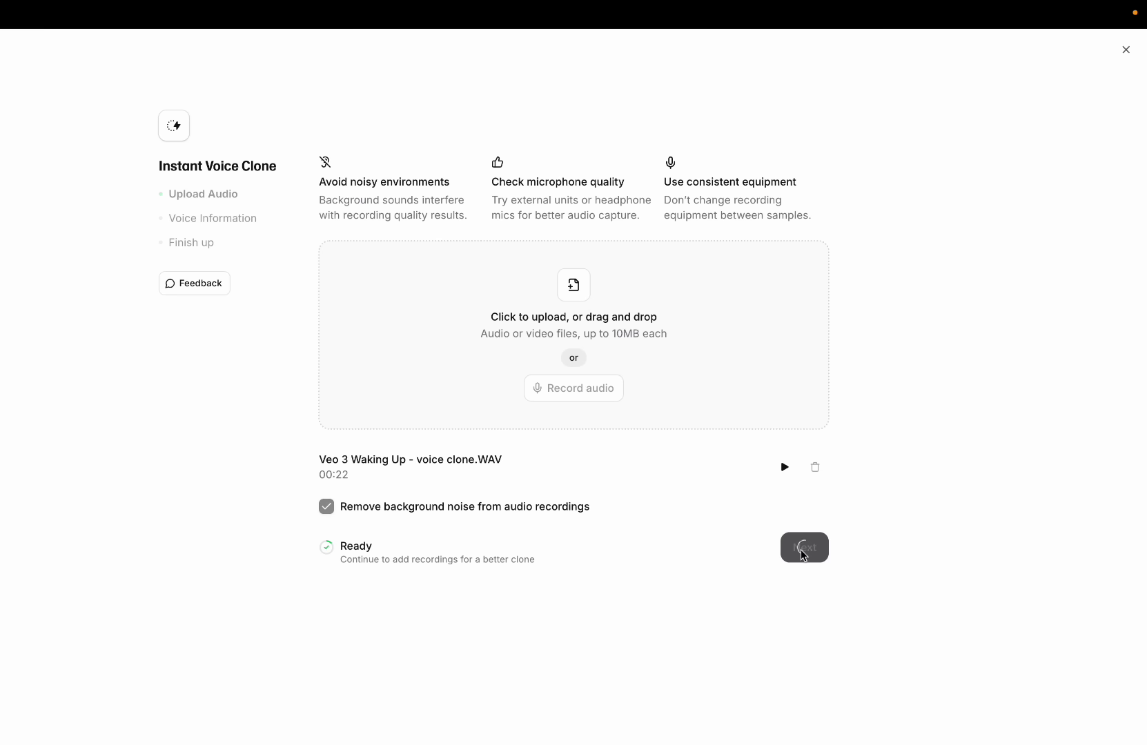
# Step: Name the cloned voice after the character and browse the available values for its Language label
pyautogui.write('Aram')
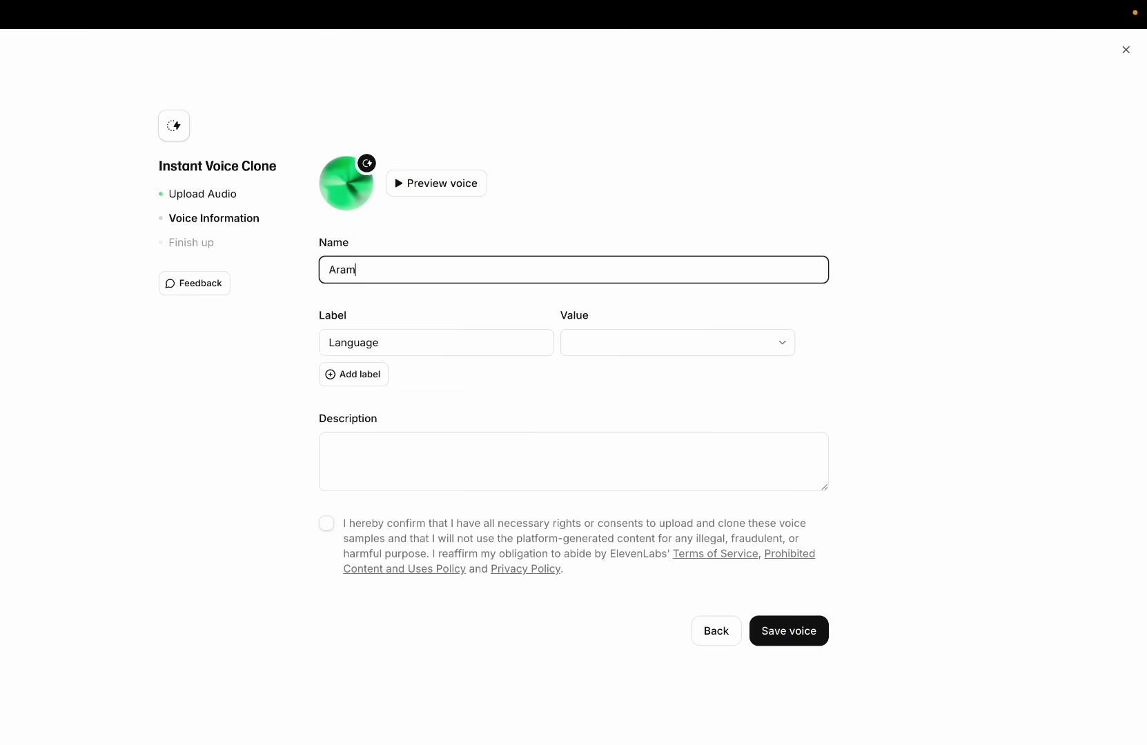
pyautogui.click(680, 338)
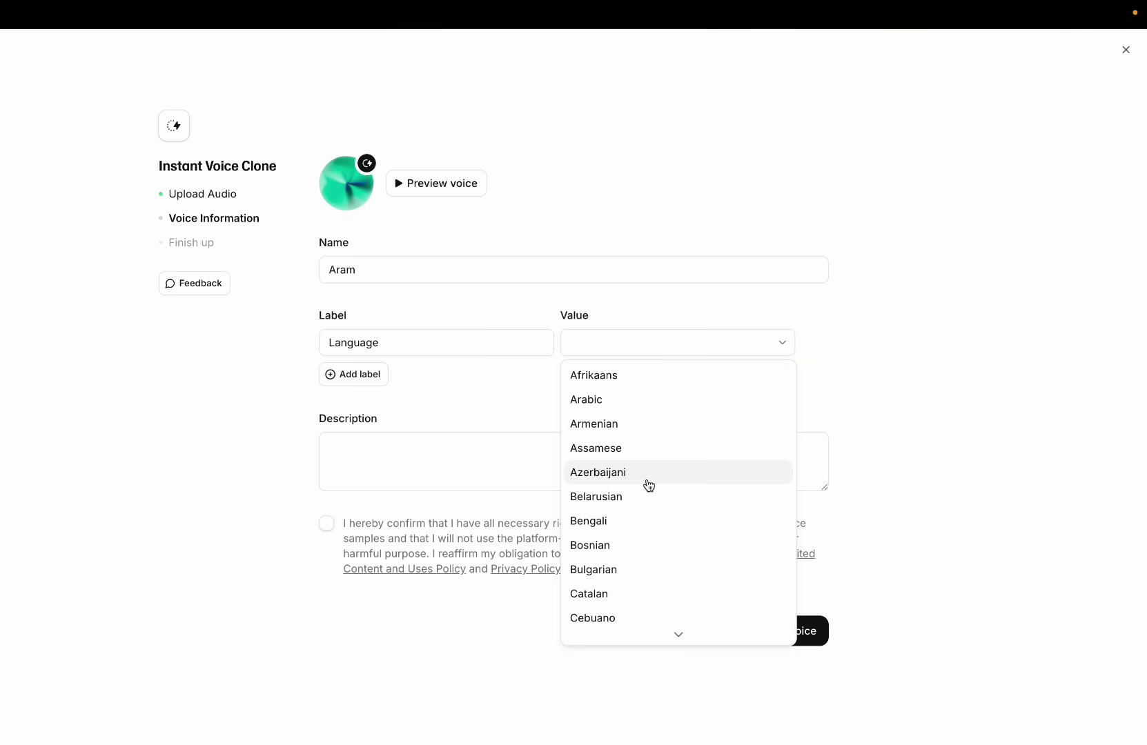
pyautogui.scroll(-4, 648, 486)
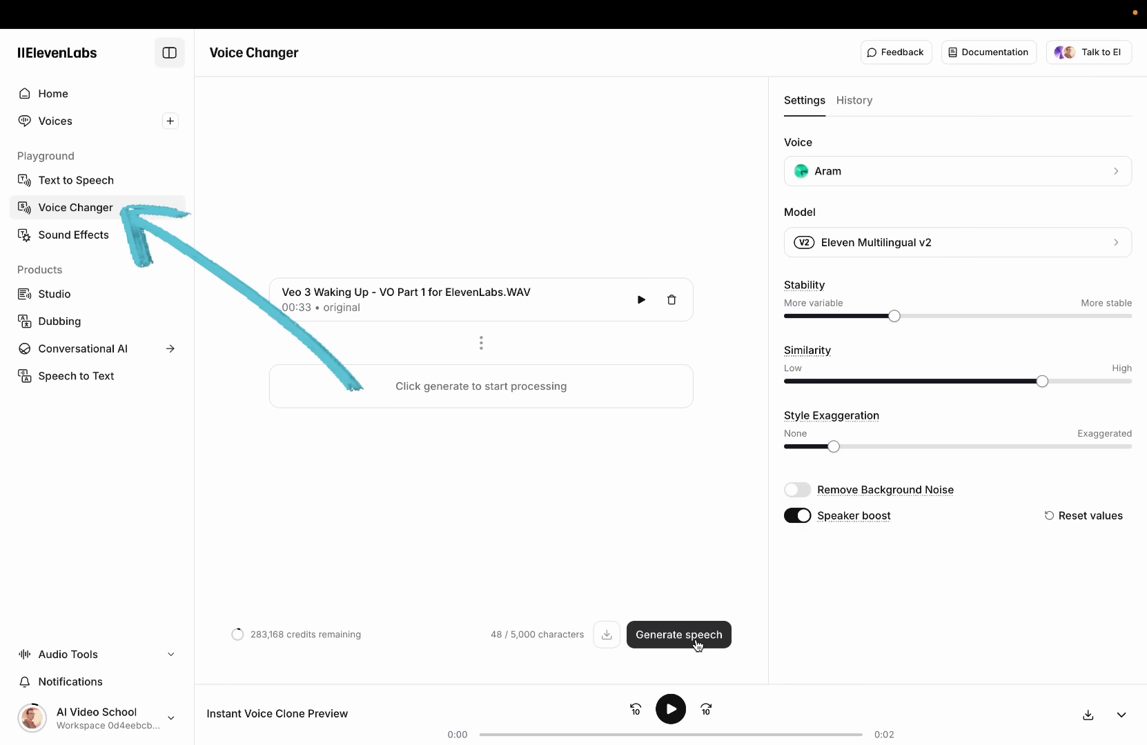
# Step: Generate speech from VO Part 1 with the cloned voice in Voice Changer, and play the "And being a barber" takes in the Text to Speech history
pyautogui.click(697, 645)
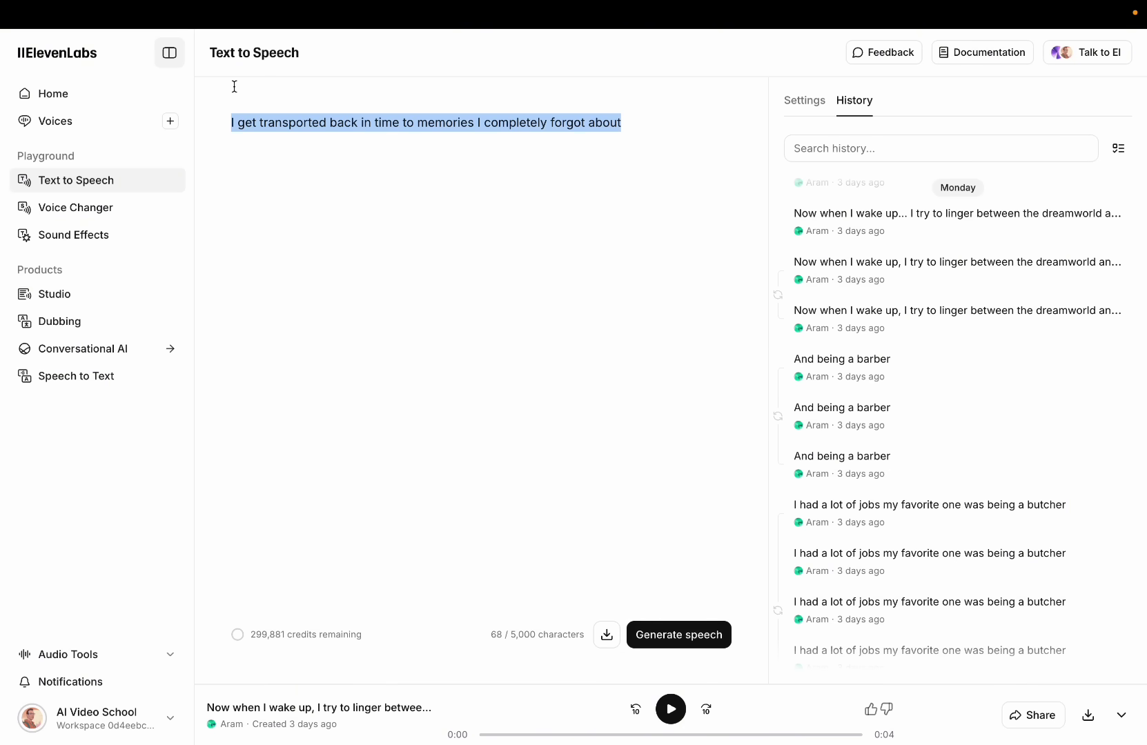
pyautogui.click(572, 124)
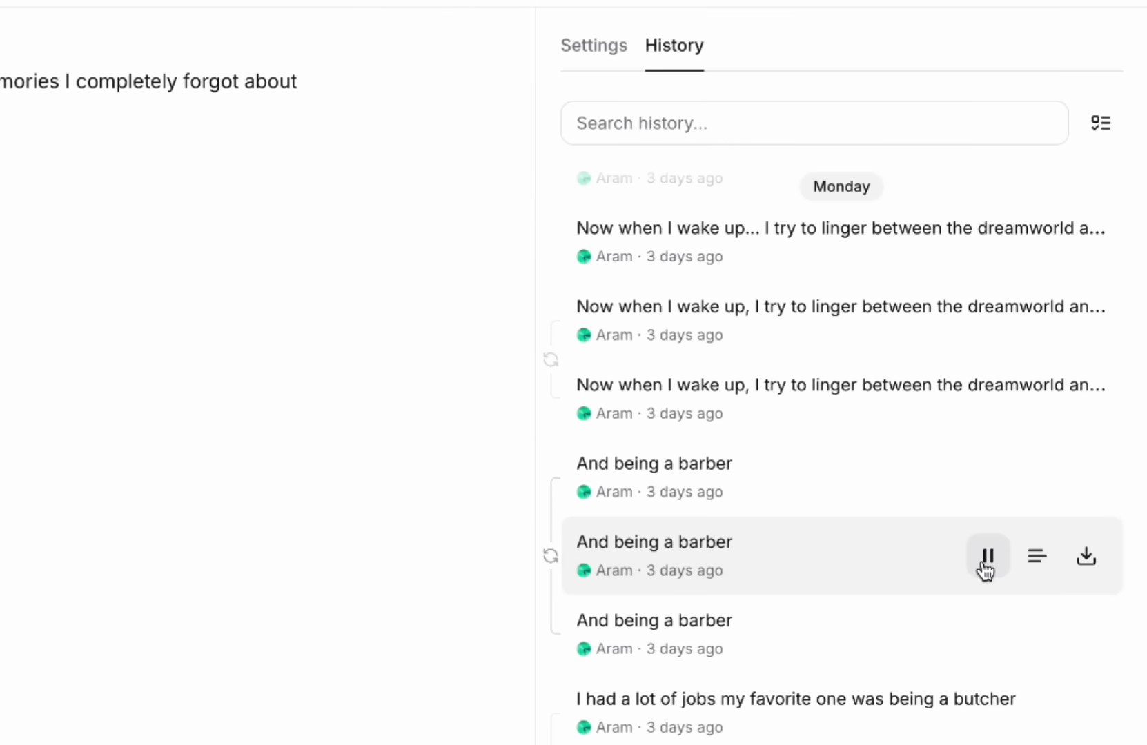
pyautogui.click(990, 481)
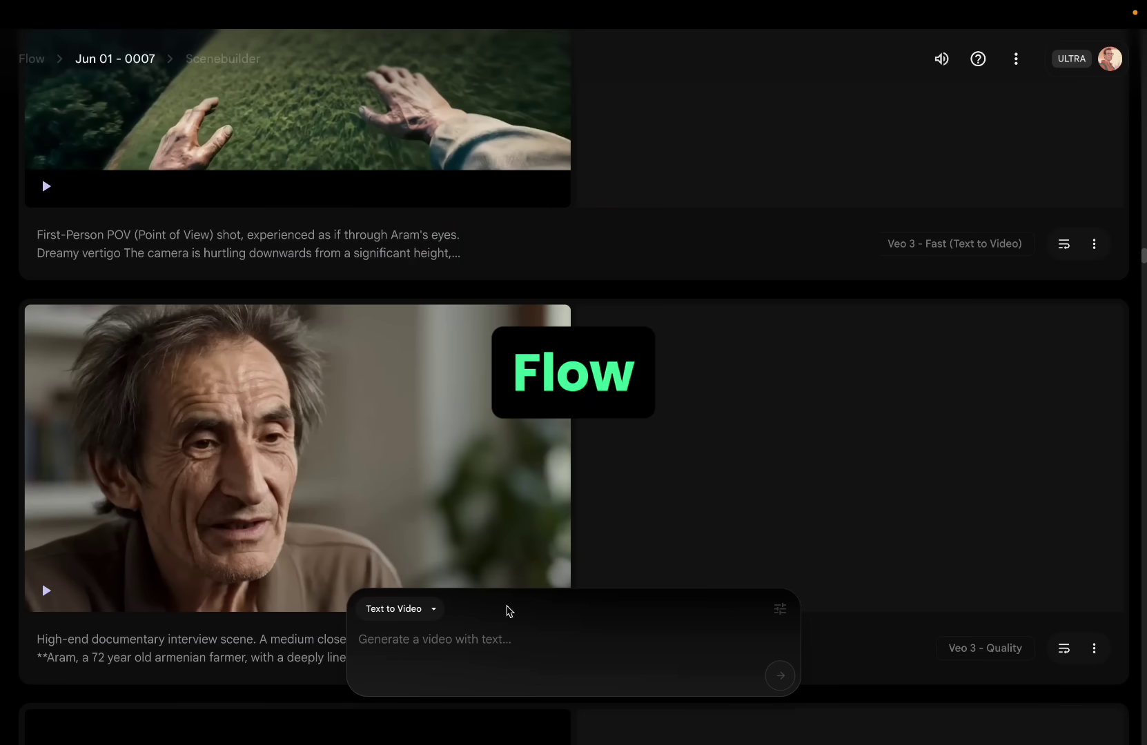
# Step: Switch to Flow, compare the credit costs of Veo 3 - Fast (Text to Video) and Veo 3 - Quality, and keep Veo 3 - Quality selected
pyautogui.click(780, 616)
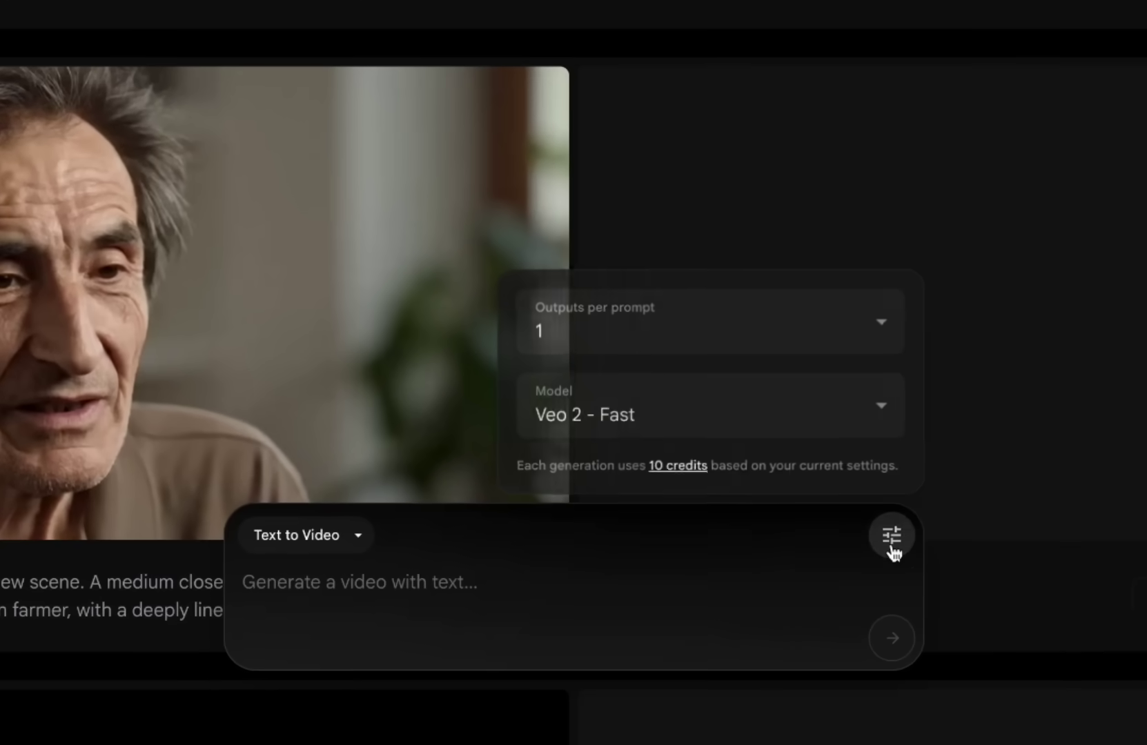
pyautogui.click(871, 413)
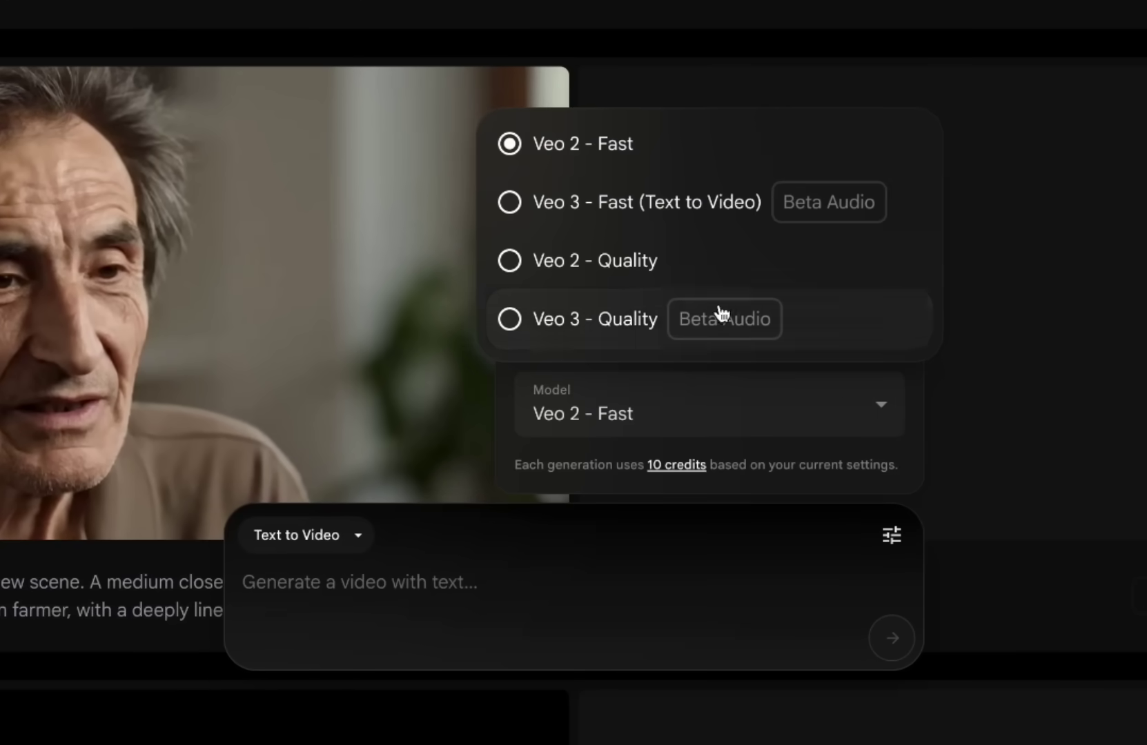
pyautogui.click(683, 207)
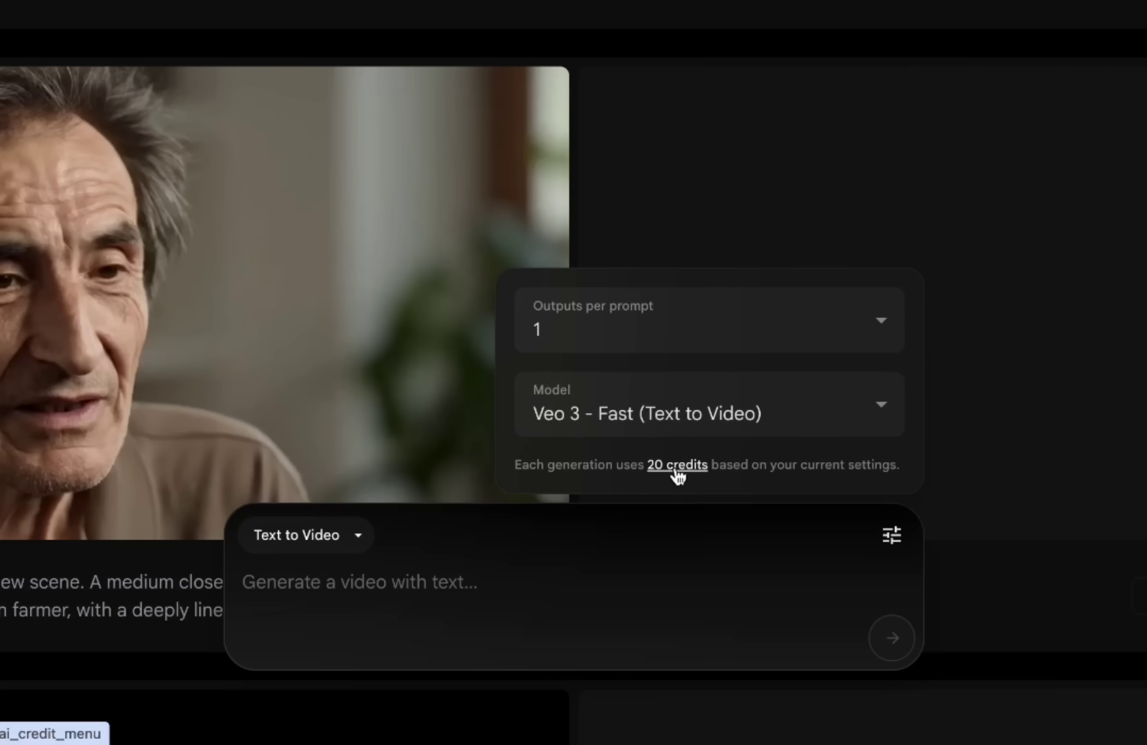
pyautogui.click(762, 417)
pyautogui.click(631, 337)
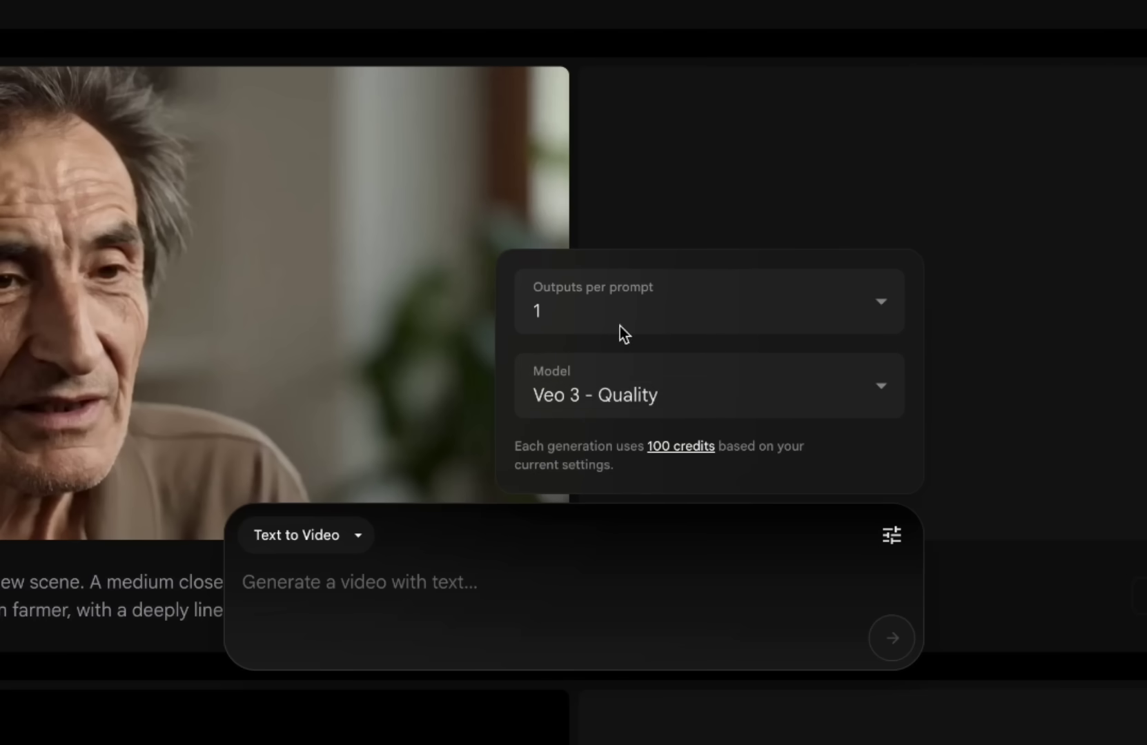
pyautogui.click(685, 396)
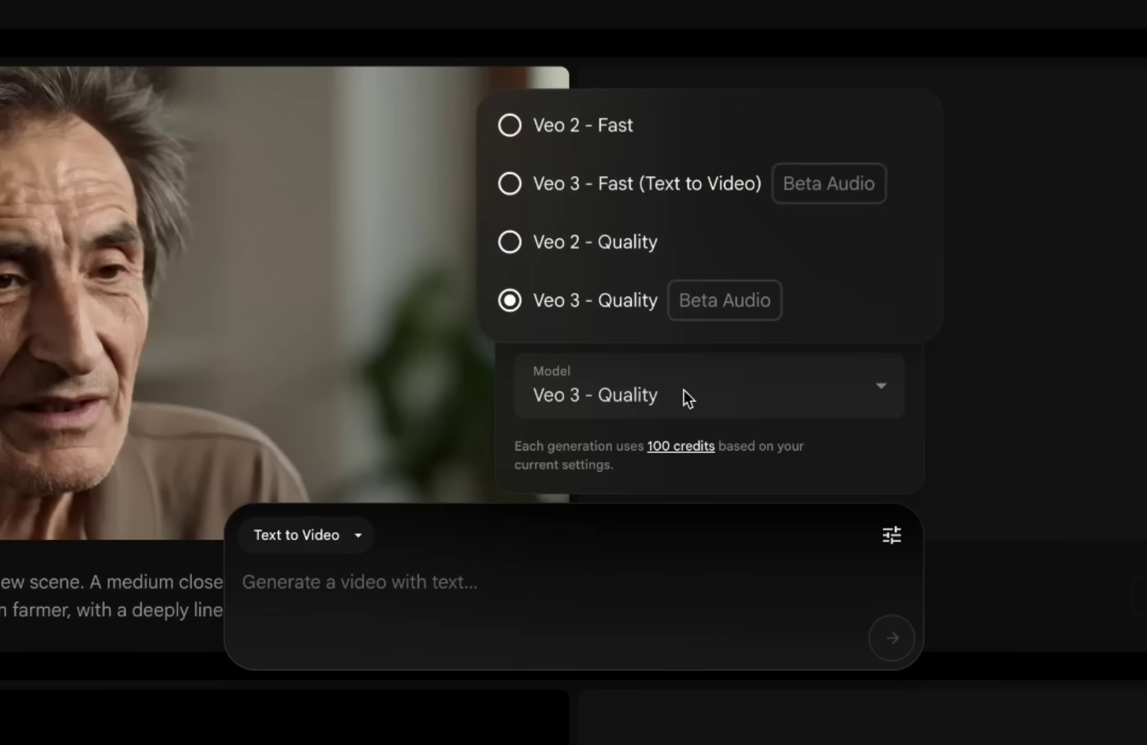